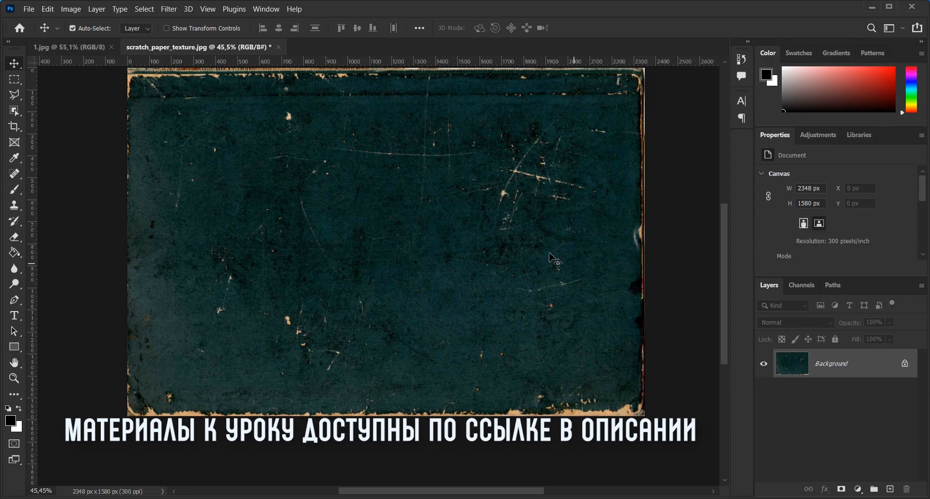
Step: Unlock the background layer of 1.jpg and duplicate it
click(74, 48)
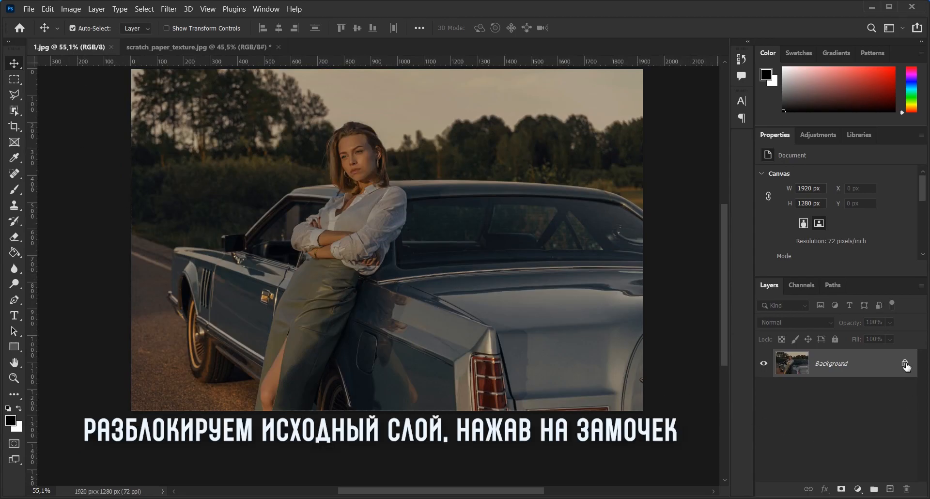
click(905, 364)
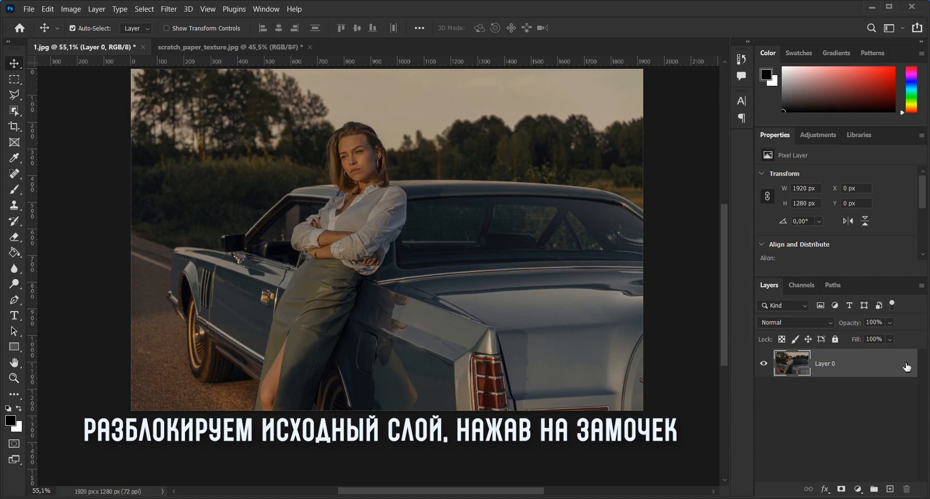
drag(858, 363, 892, 491)
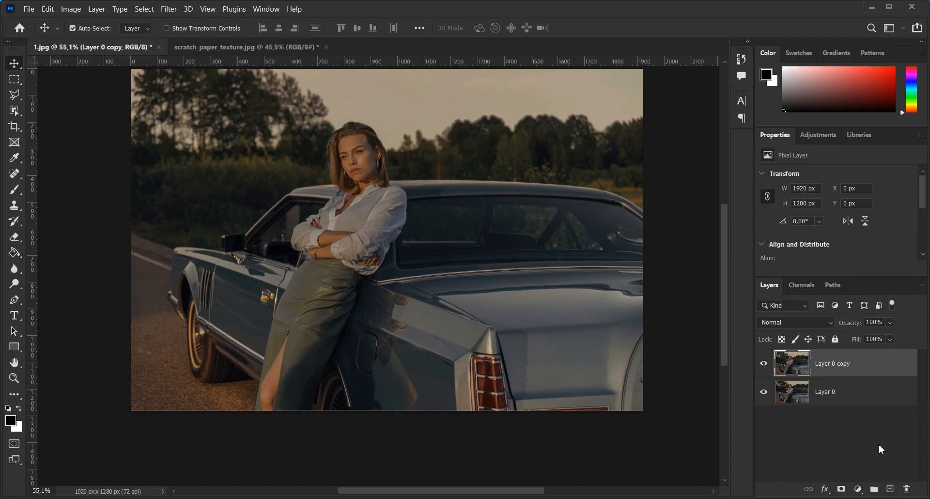
Step: Rename the duplicated photo layer EDIT and the source photo layer ORIGINAL
double_click(843, 365)
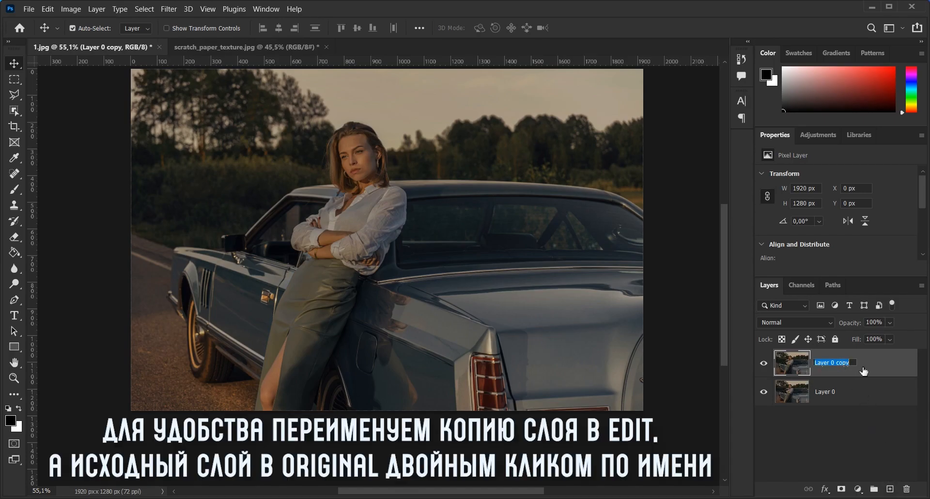
text(EDIT)
key(Return)
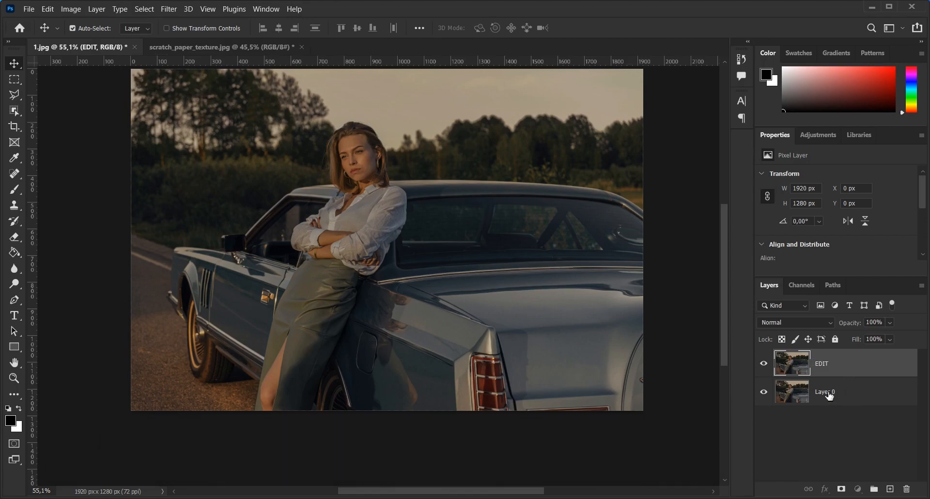
double_click(827, 392)
text(ORIGINAL)
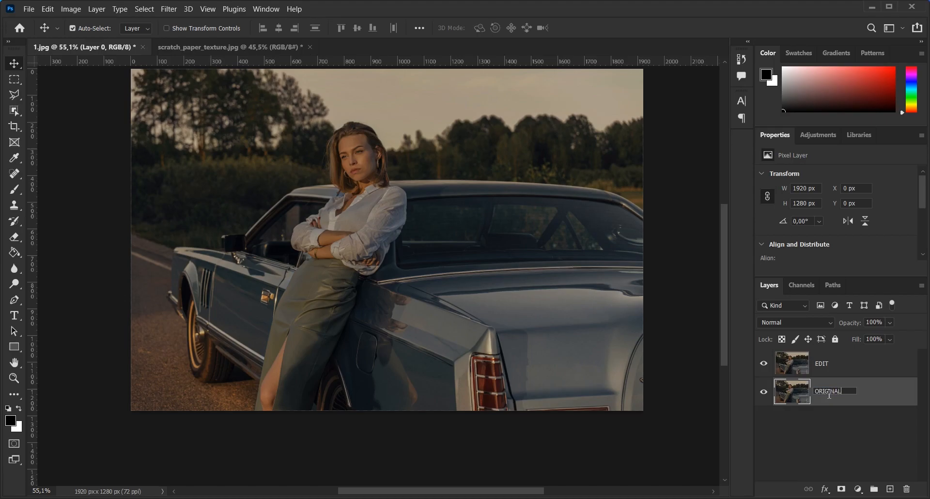
key(Return)
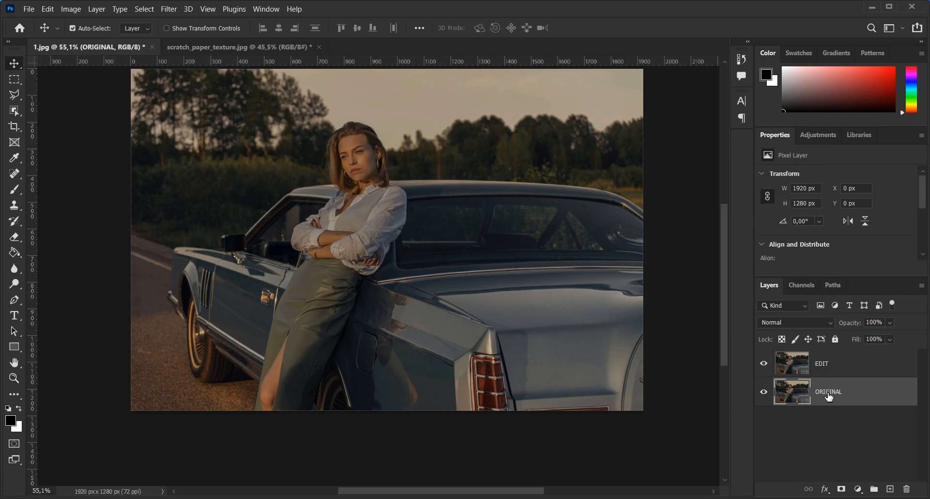
Step: Add a Curves adjustment layer above the EDIT layer and float its properties over the canvas
click(851, 367)
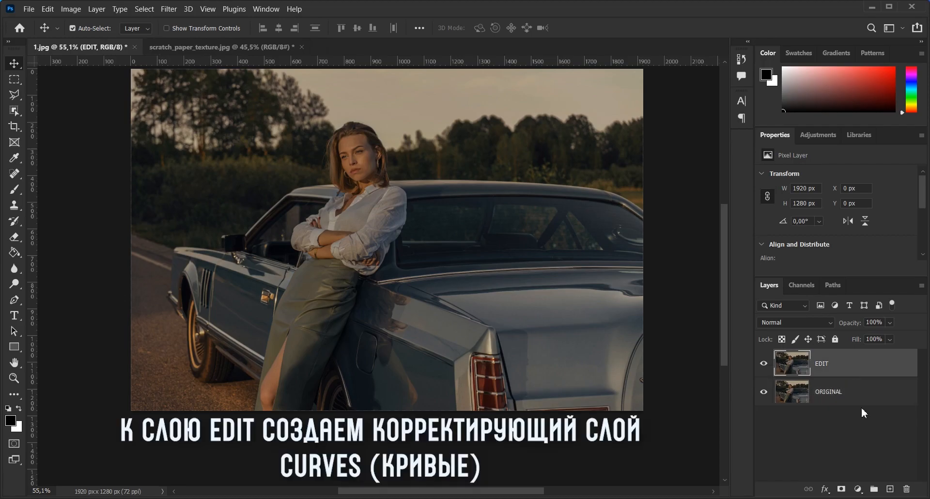
click(859, 490)
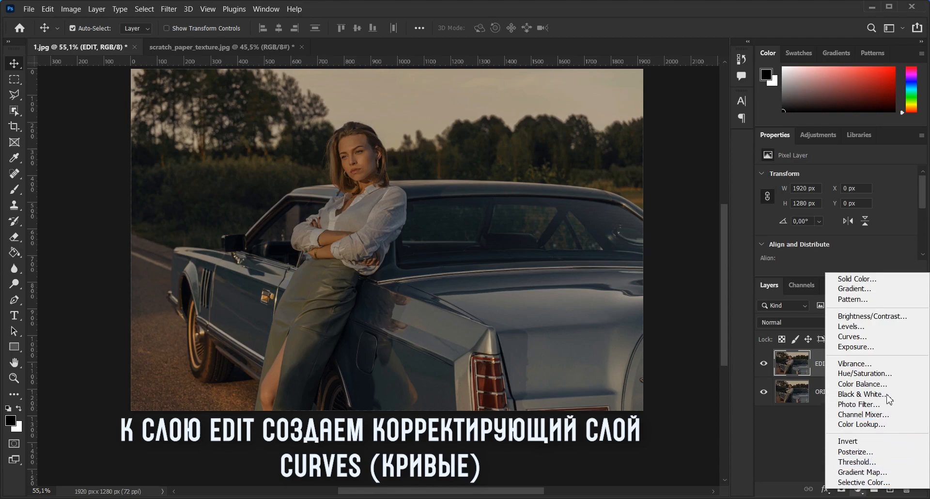
click(856, 336)
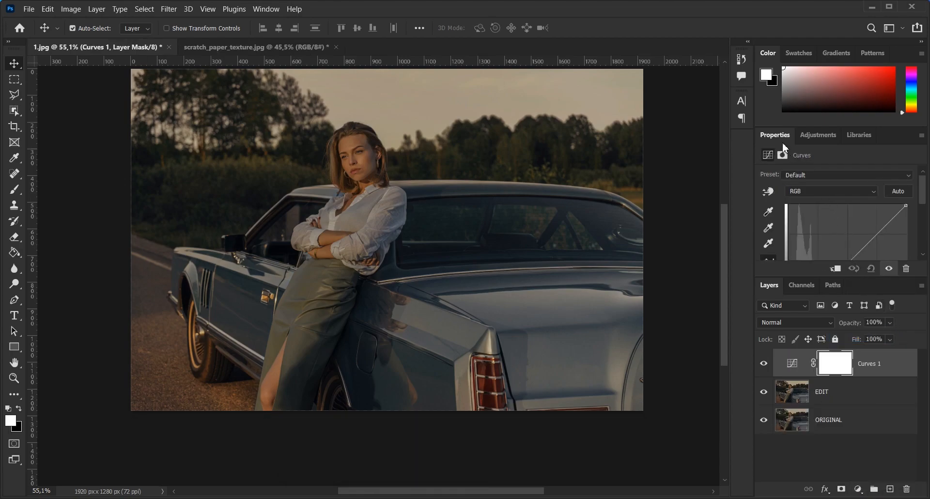
drag(775, 135, 551, 130)
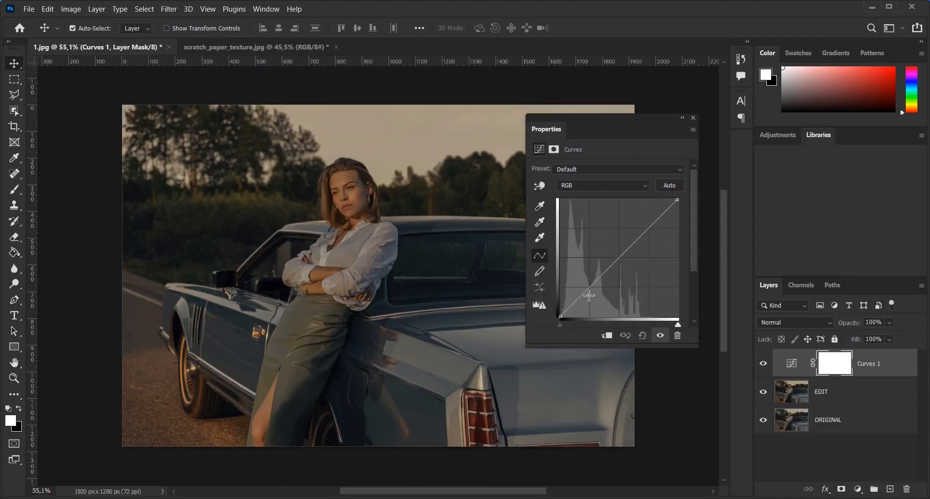
Step: Shape the RGB curve of the Curves layer with points at input 192, output 194 and input 128, output 111
click(463, 288)
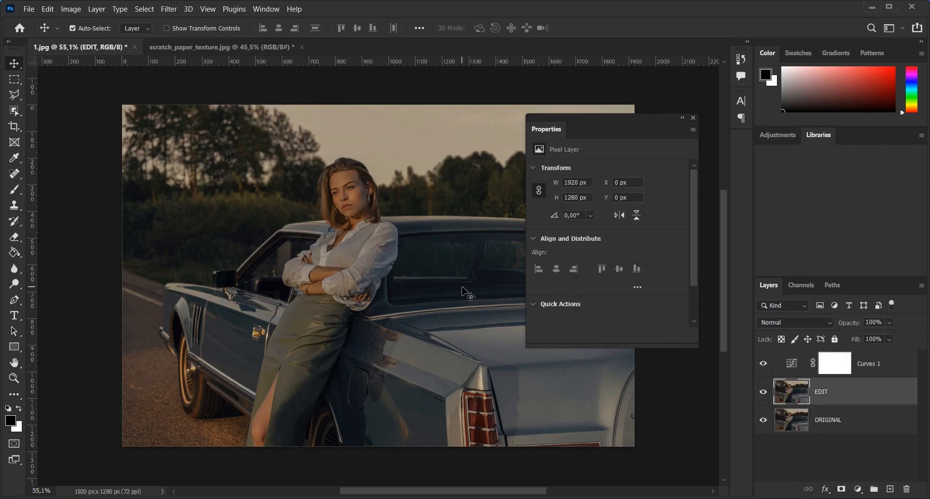
drag(463, 288, 465, 254)
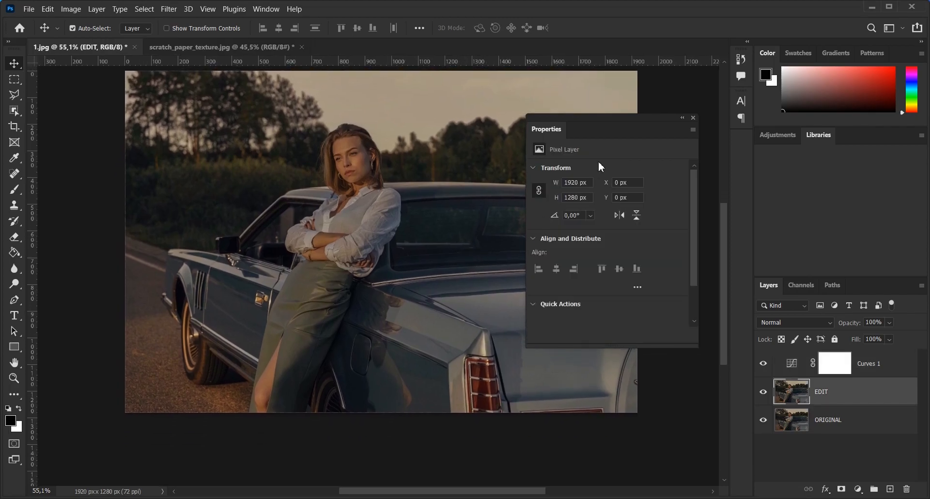
click(878, 360)
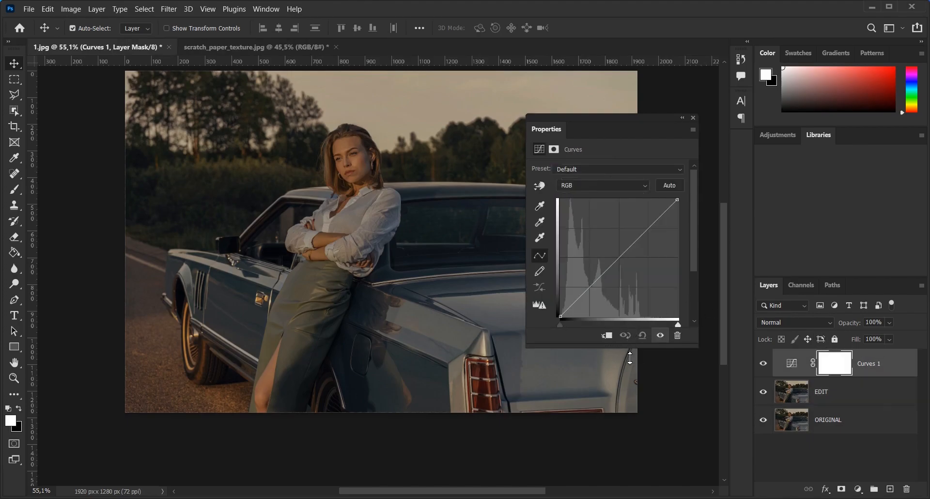
drag(629, 346, 629, 376)
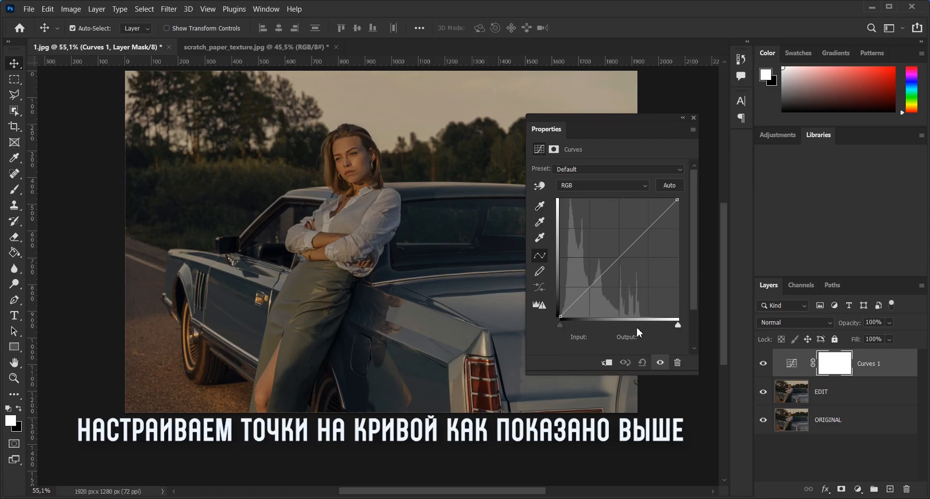
click(650, 228)
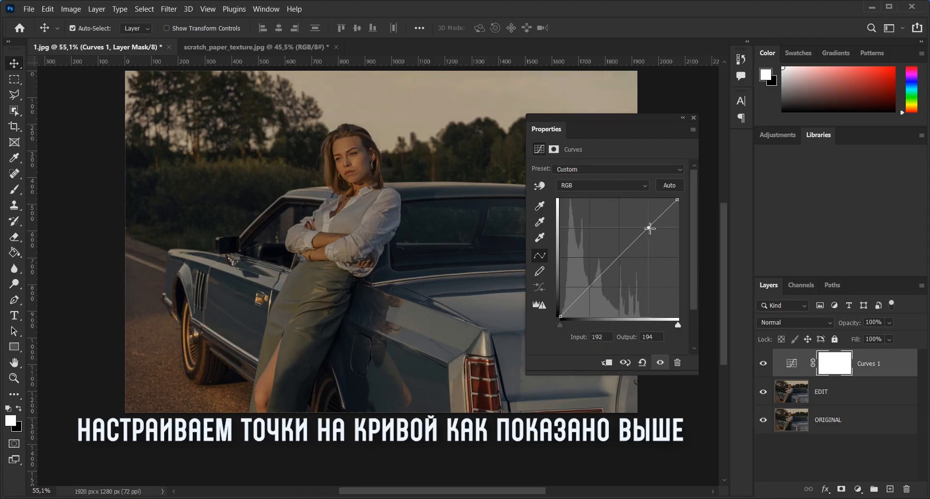
click(621, 266)
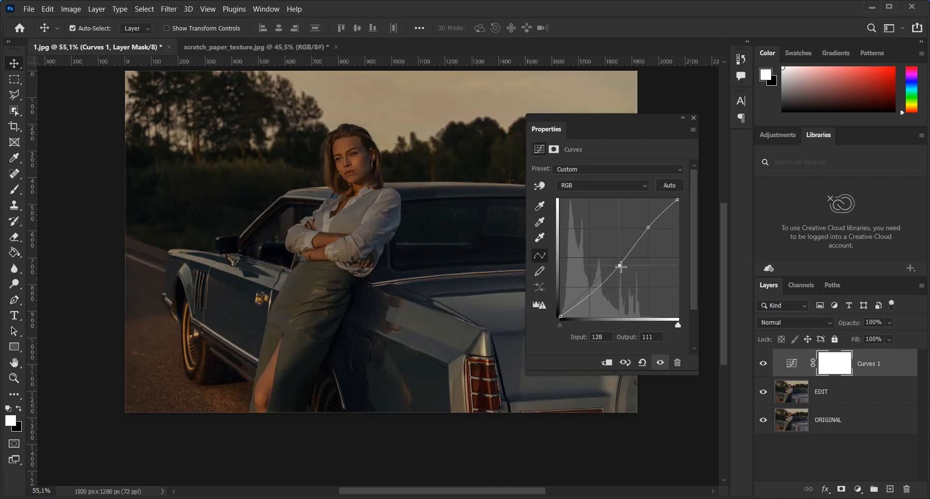
Step: Shape the Red channel curve with points at input 200, output 180; input 129, output 128; and input 62, output 74
click(639, 187)
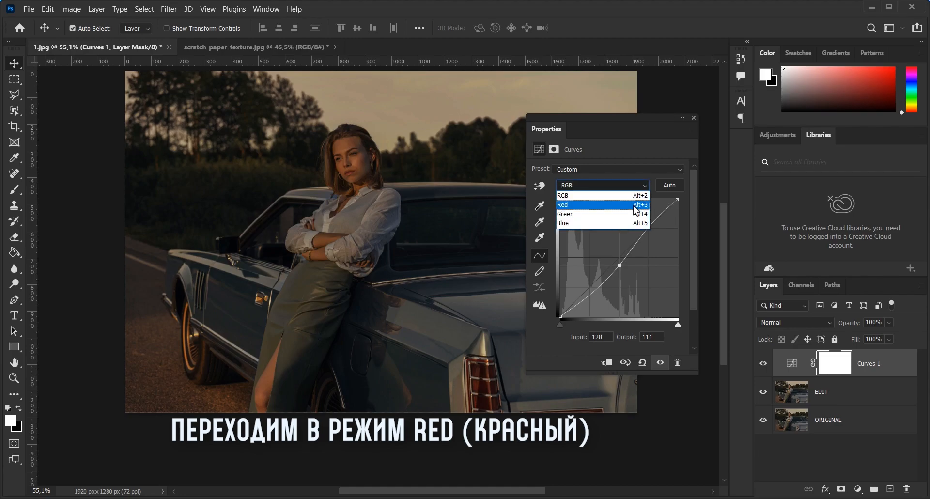
click(634, 205)
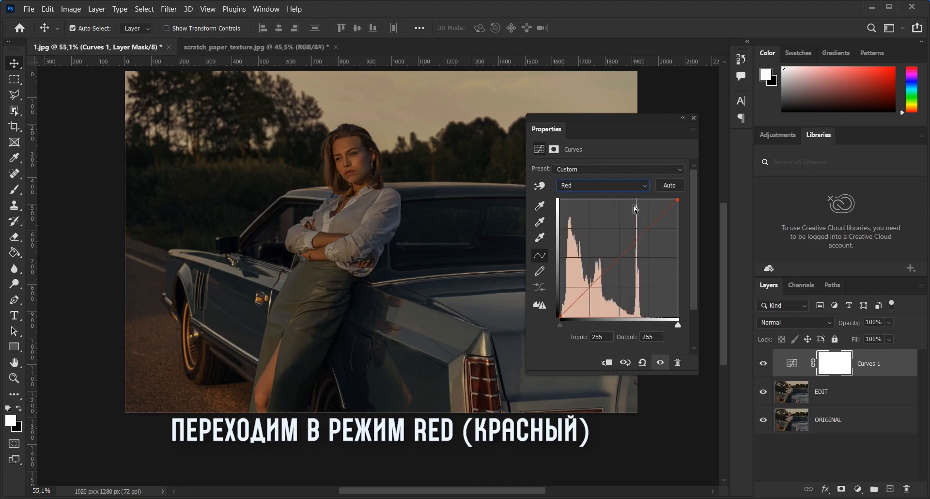
click(653, 235)
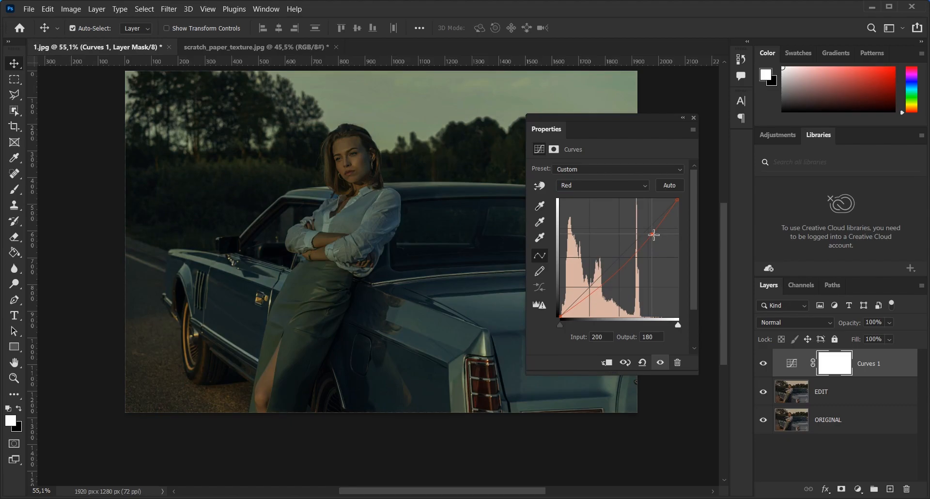
click(621, 258)
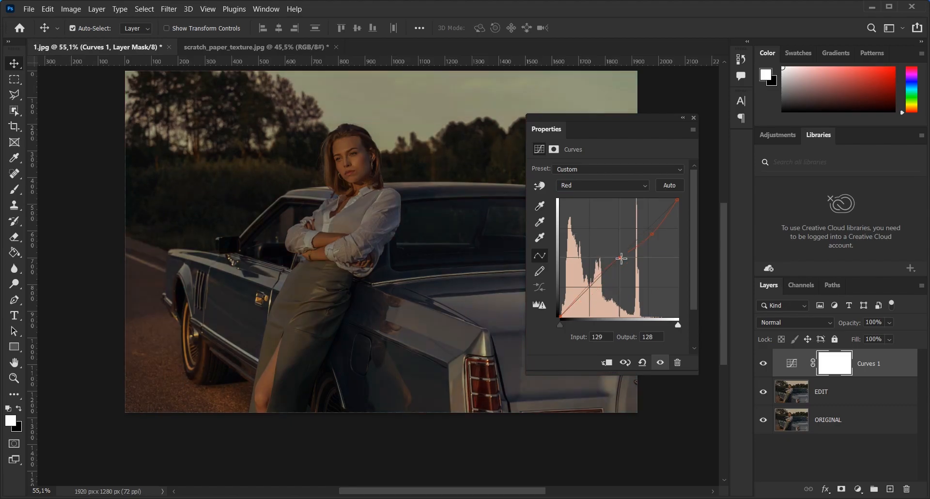
click(590, 283)
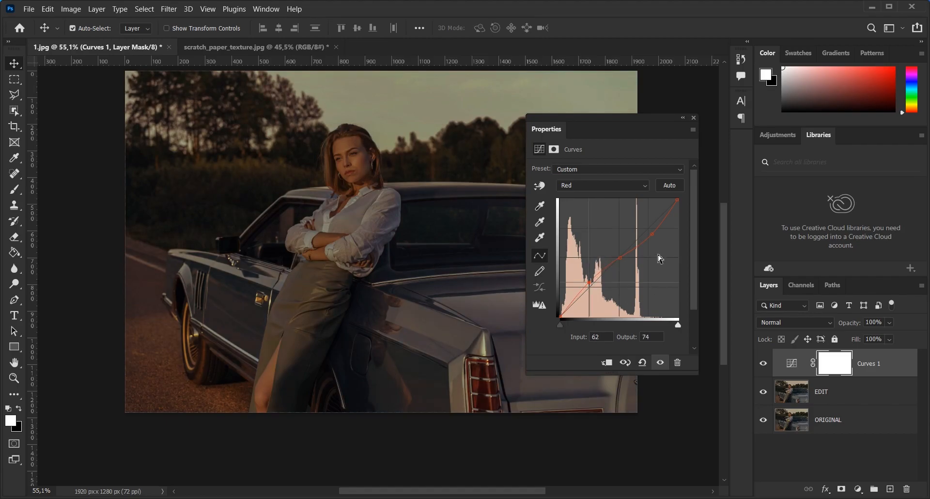
Step: Add Blue curve points at input/output 202/180 and 128/128, and move the white endpoint to 238/255 and the black endpoint to 32/0
click(645, 187)
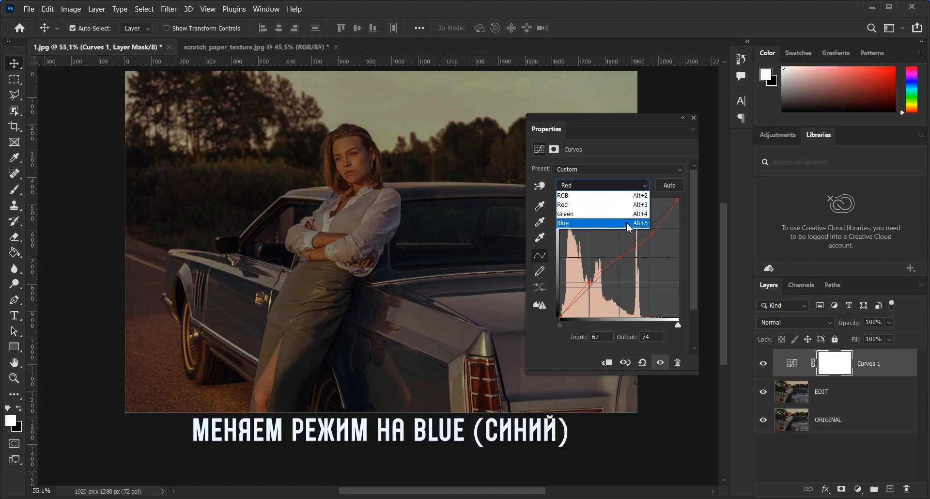
click(629, 225)
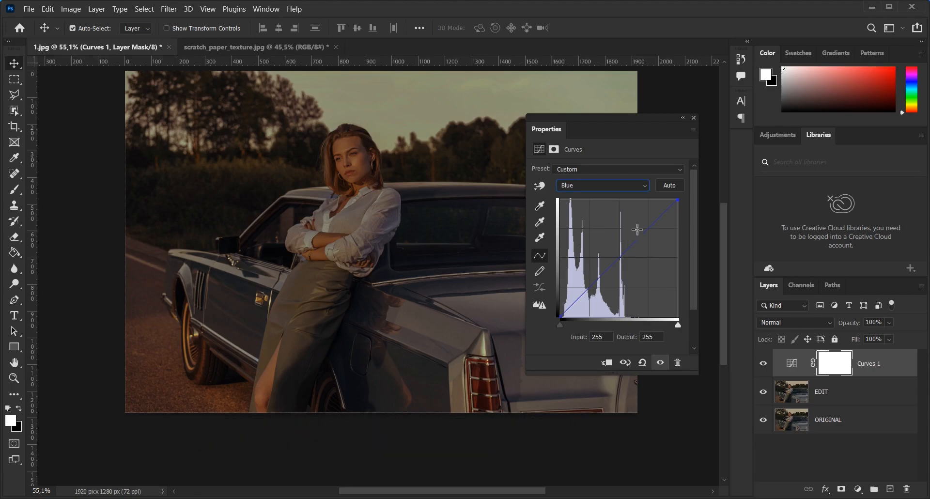
drag(653, 224, 655, 235)
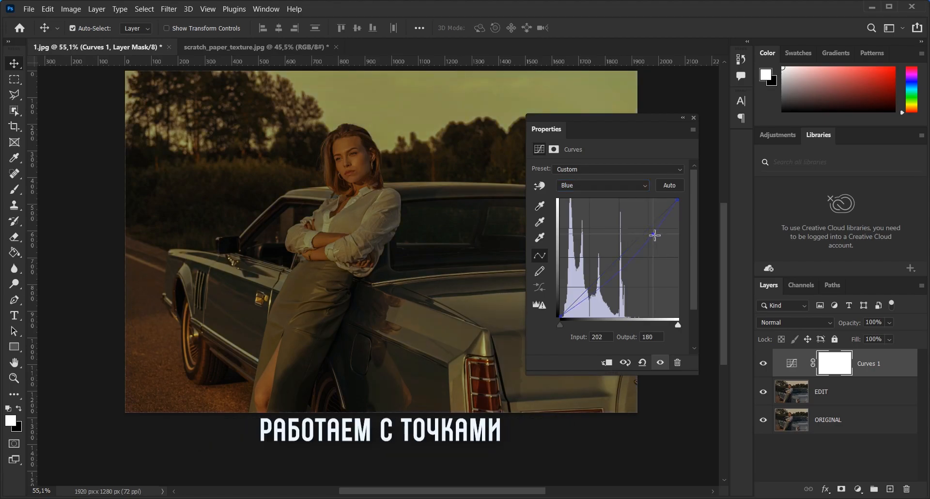
click(621, 258)
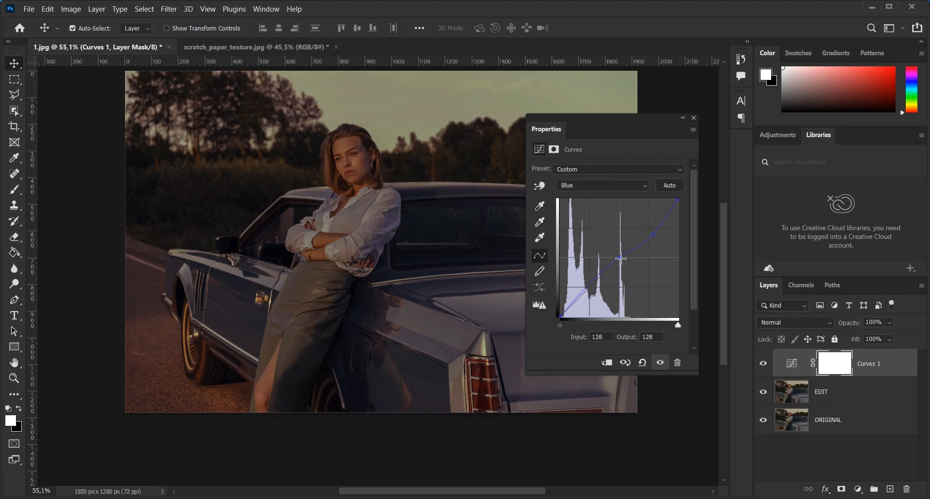
click(678, 200)
drag(678, 200, 671, 200)
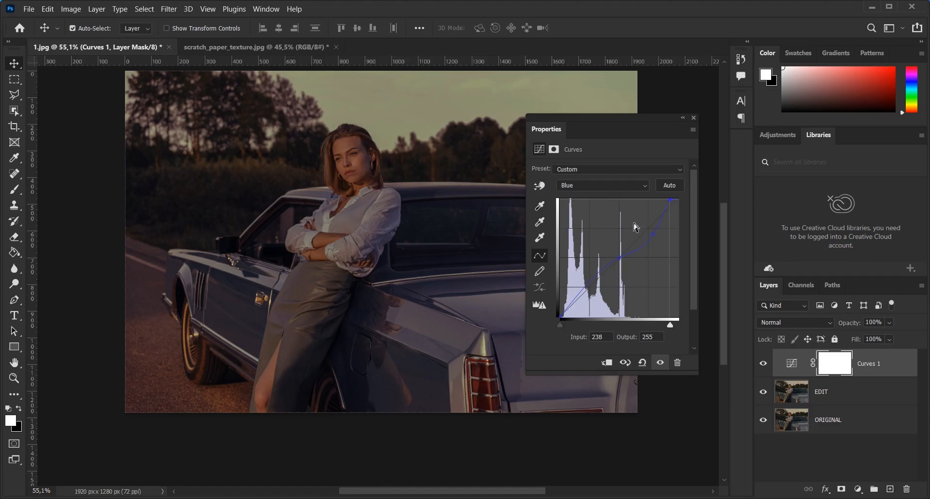
drag(560, 318, 575, 319)
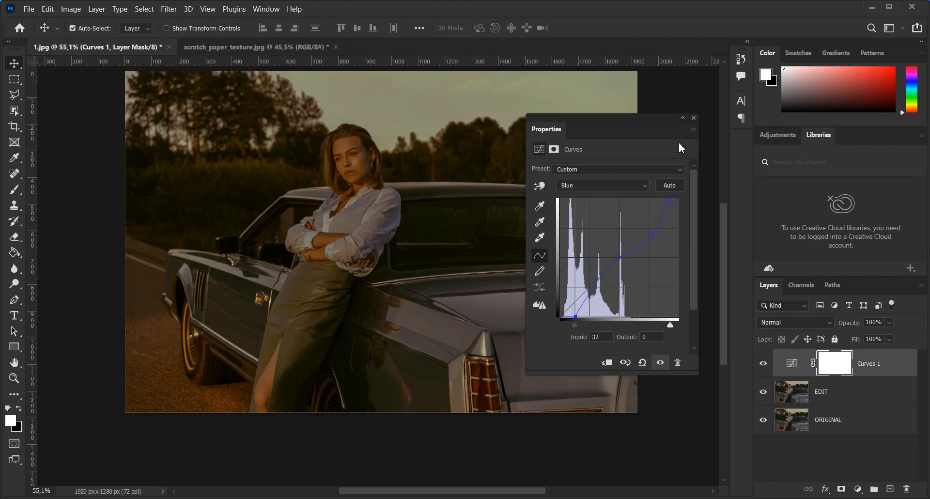
click(695, 118)
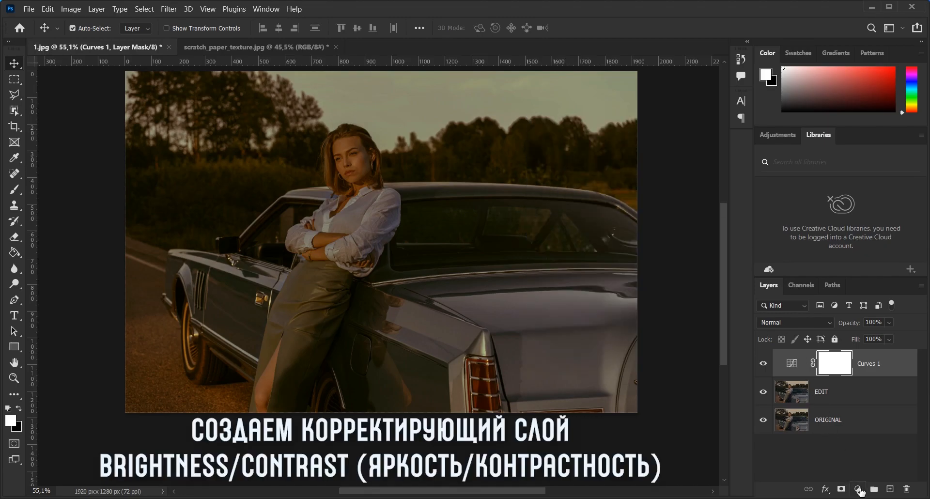
Step: Add a Brightness/Contrast adjustment layer above the Curves layer with Brightness 40 and Contrast 8
click(859, 490)
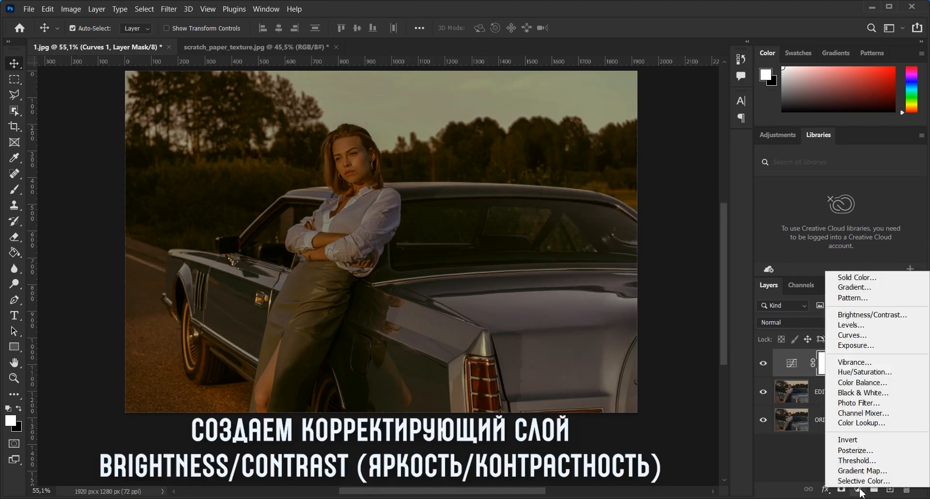
click(900, 318)
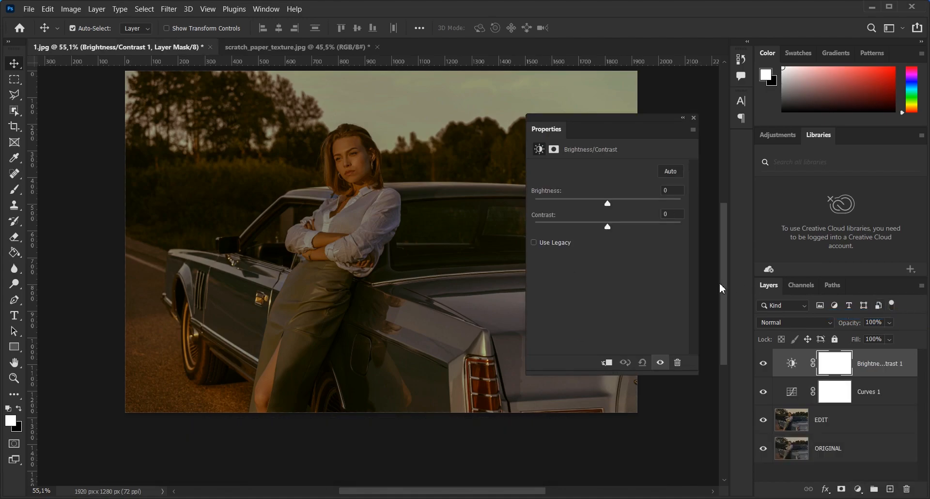
click(664, 191)
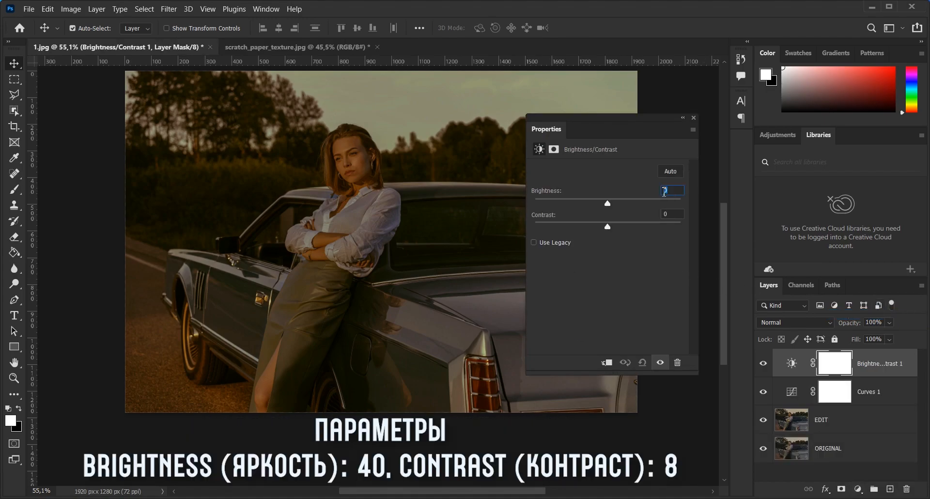
text(40)
click(675, 214)
text(8)
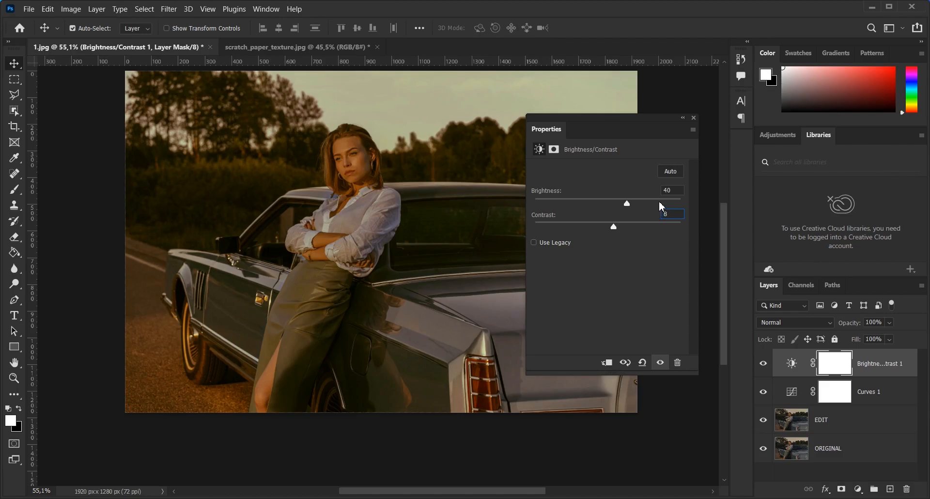
click(694, 118)
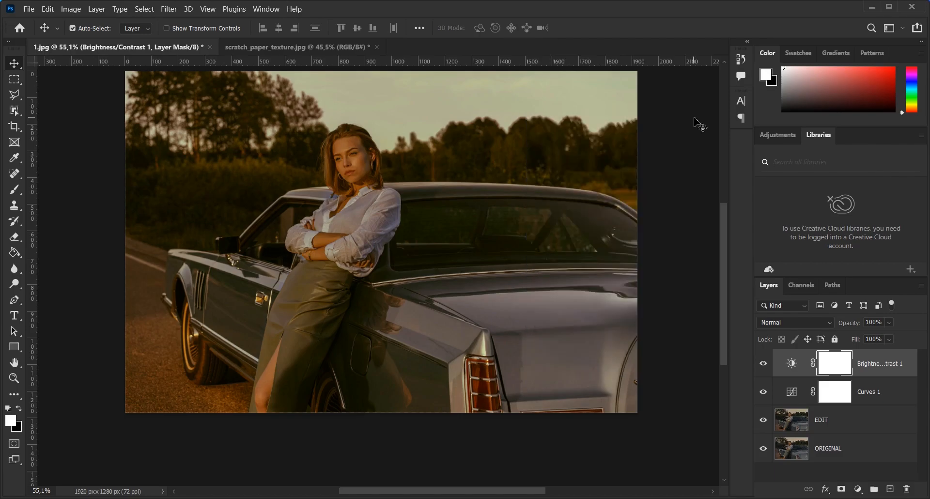
Step: Bring the scratch_paper_texture.jpg image into 1.jpg as the top layer and scale it to 81.98% to cover the whole photo
click(333, 47)
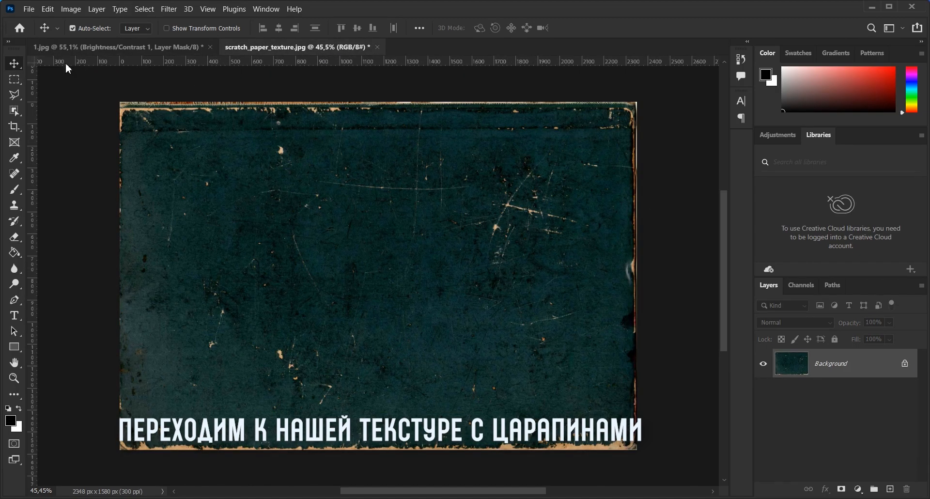
drag(359, 315, 292, 190)
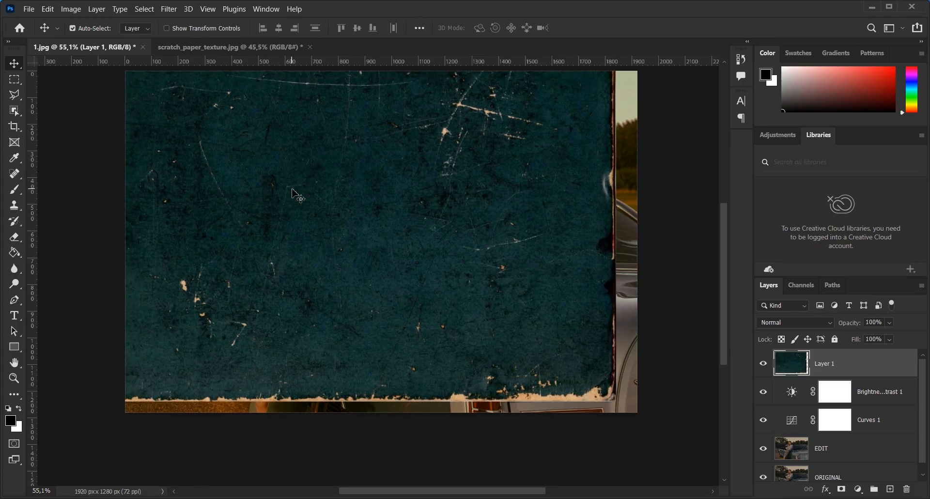
key(ctrl+t)
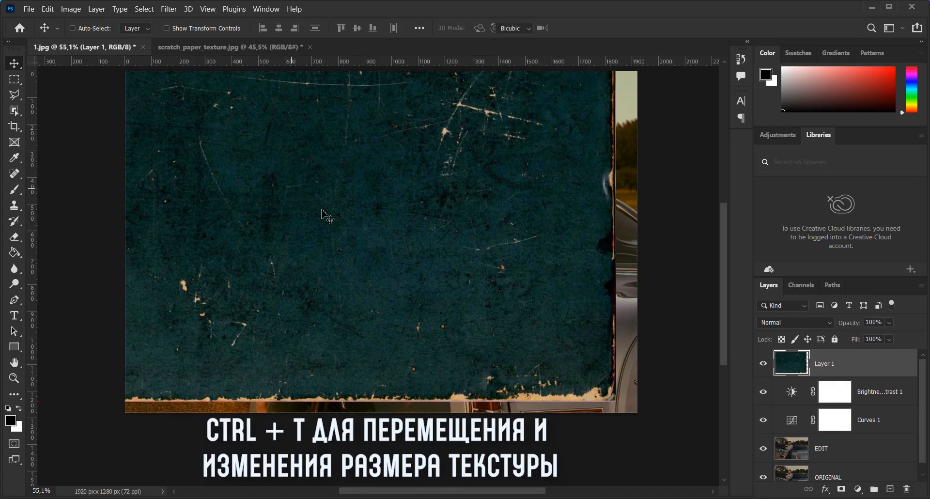
drag(380, 236, 480, 325)
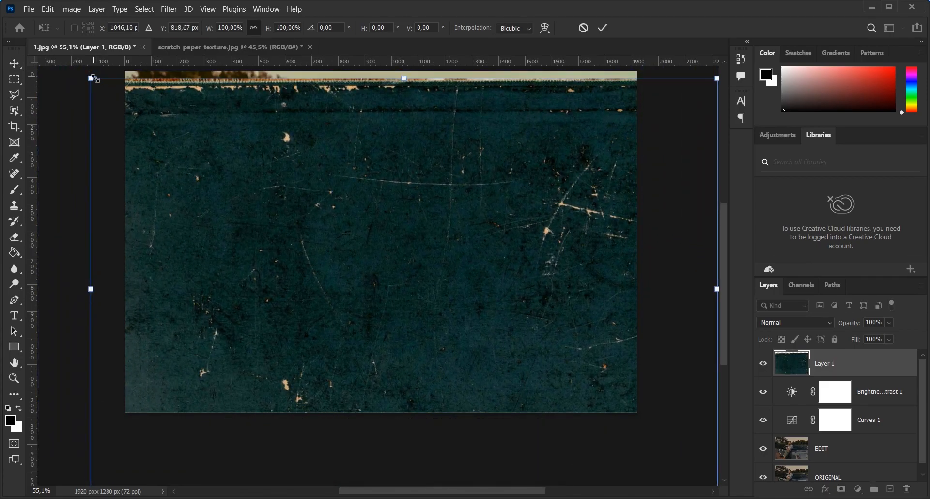
drag(85, 94, 228, 191)
drag(389, 272, 279, 168)
drag(608, 395, 639, 416)
drag(556, 359, 554, 360)
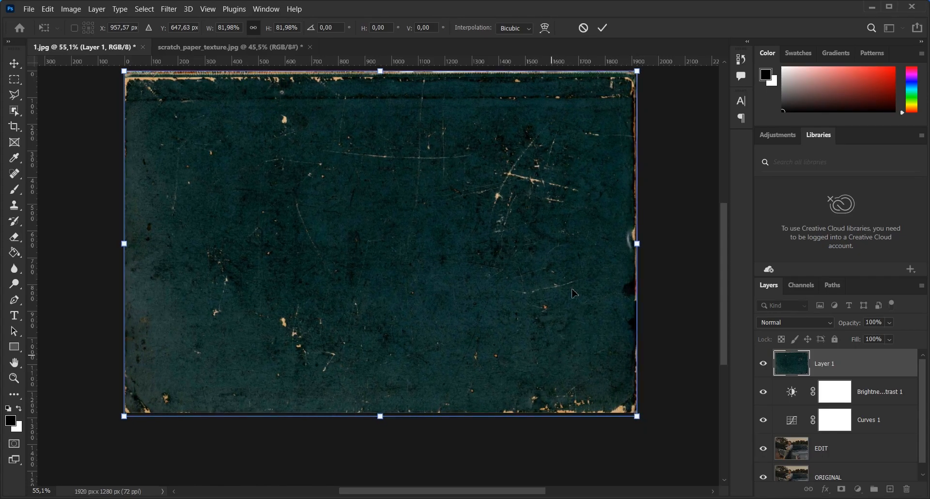
click(603, 29)
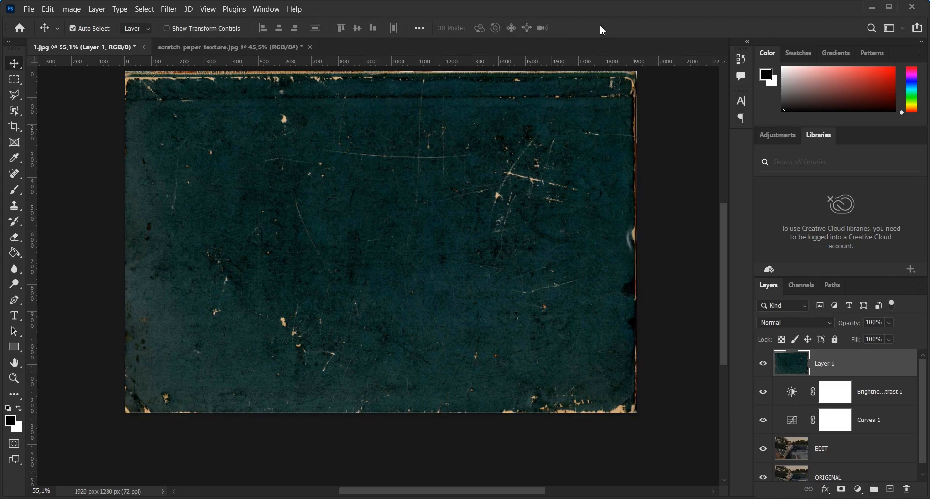
Step: Set the scratched texture layer's blend mode to Color Dodge
click(829, 323)
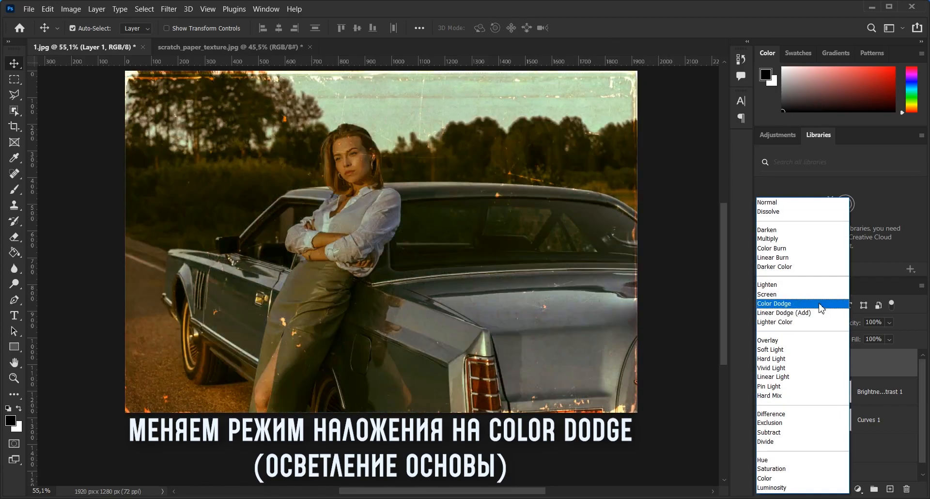
click(821, 304)
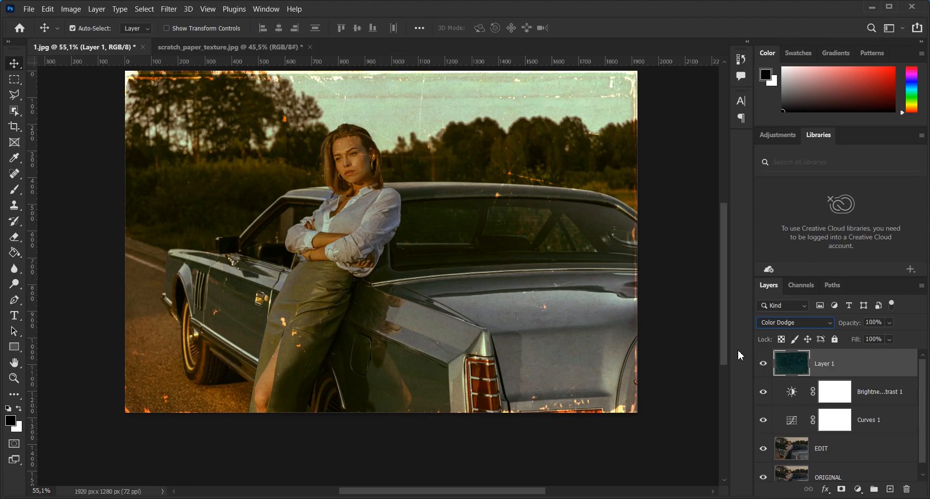
Step: Add a Solid Color fill layer above the texture with the light brown colour 926831
click(858, 489)
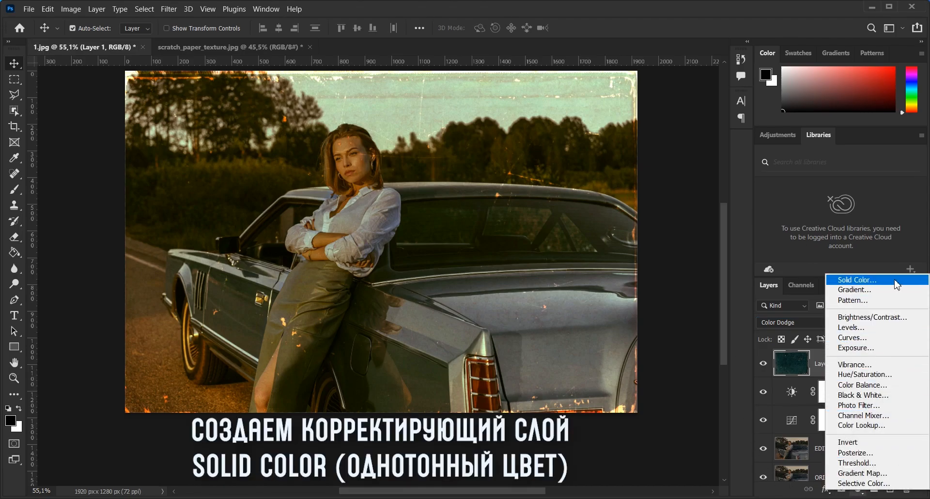
click(896, 281)
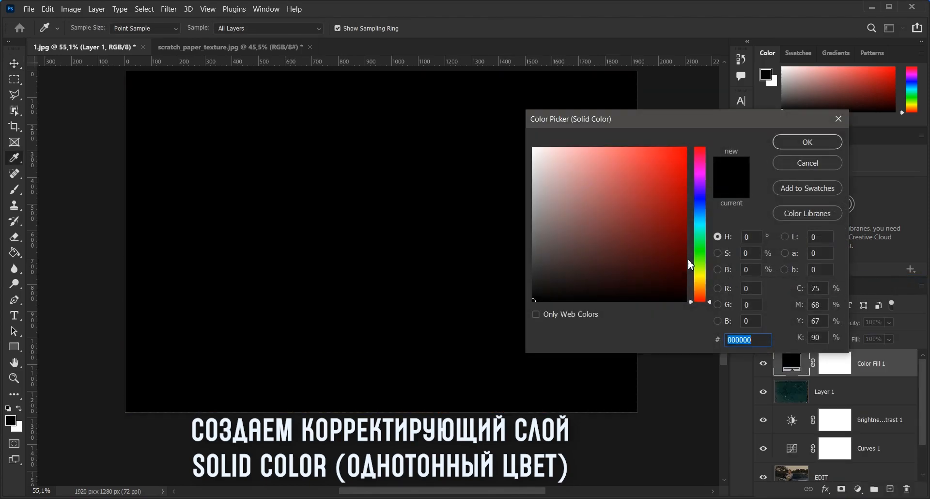
click(700, 287)
drag(652, 235, 636, 214)
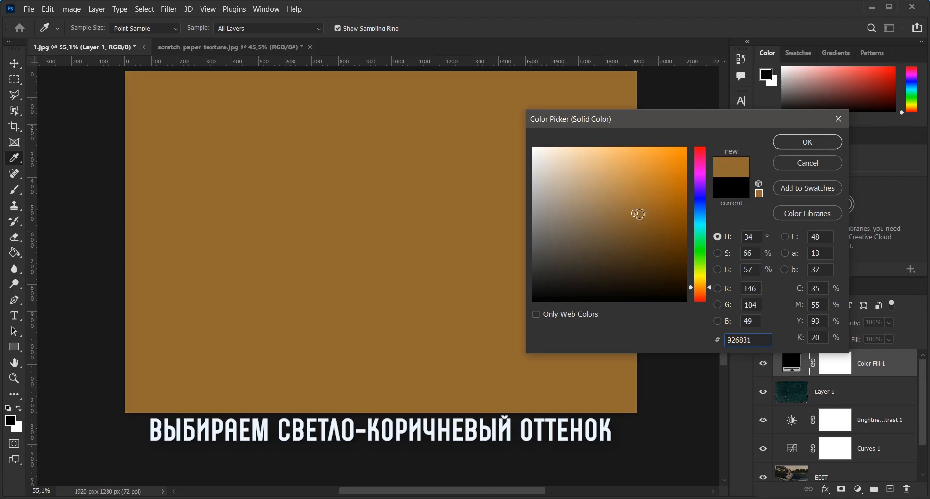
click(787, 142)
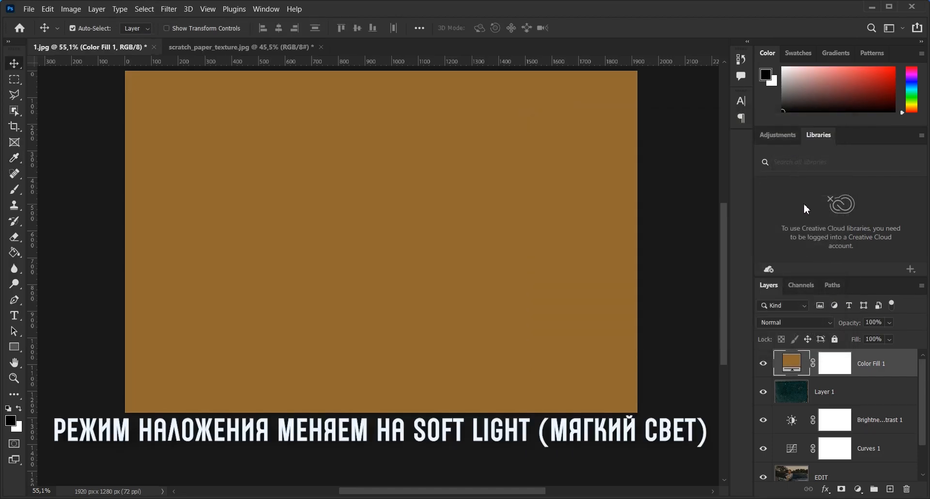
Step: Set the brown fill layer's blend mode to Soft Light and its opacity to 65%
click(830, 321)
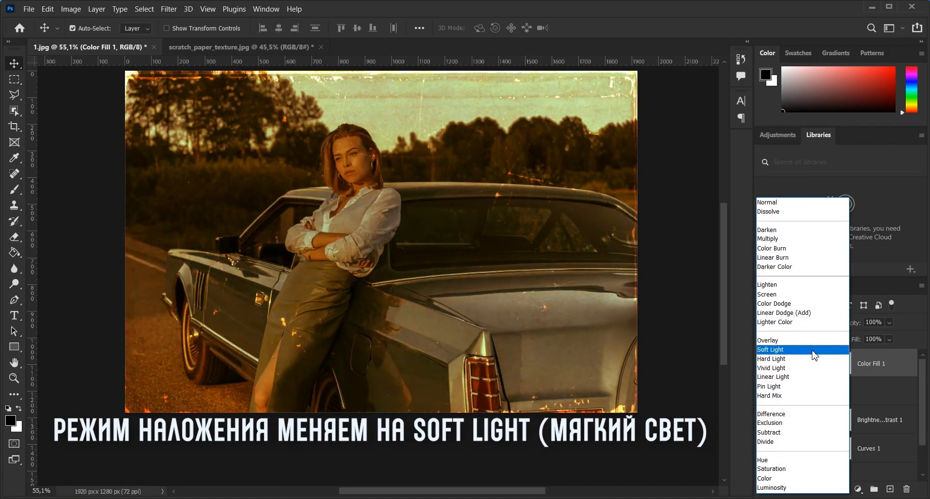
click(813, 350)
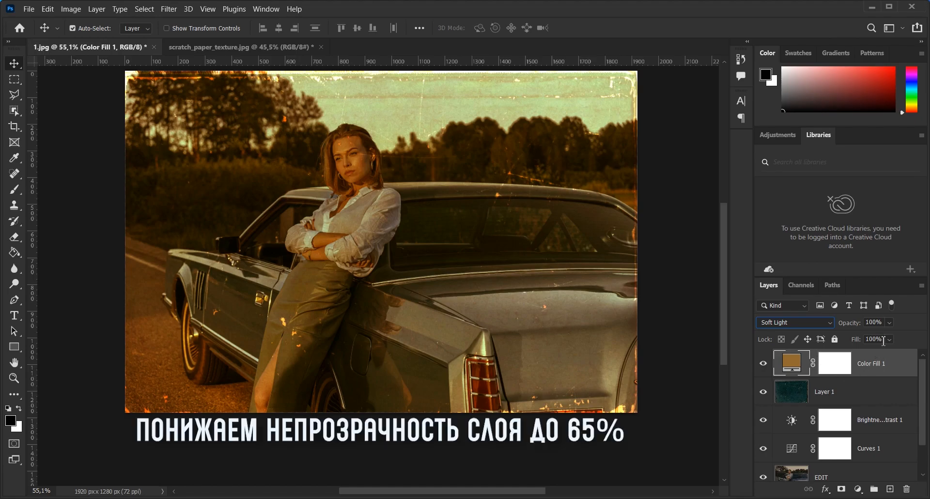
click(856, 323)
text(65)
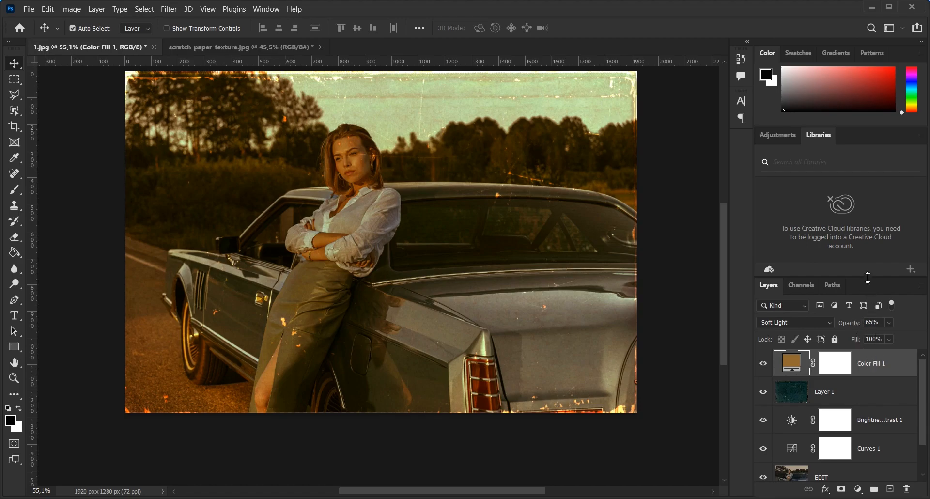
Step: Duplicate the EDIT layer and turn off the R channel in the copy's blending options
drag(867, 277, 876, 219)
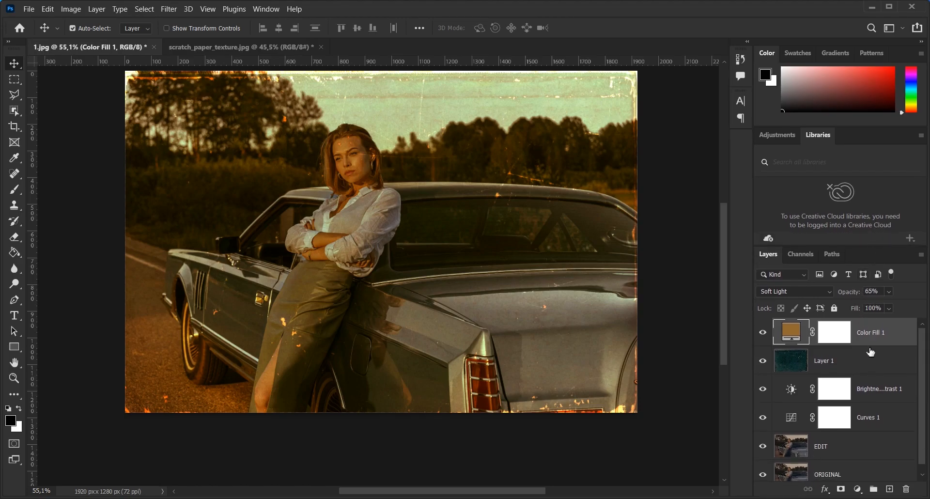
scroll(875, 365, down, 1)
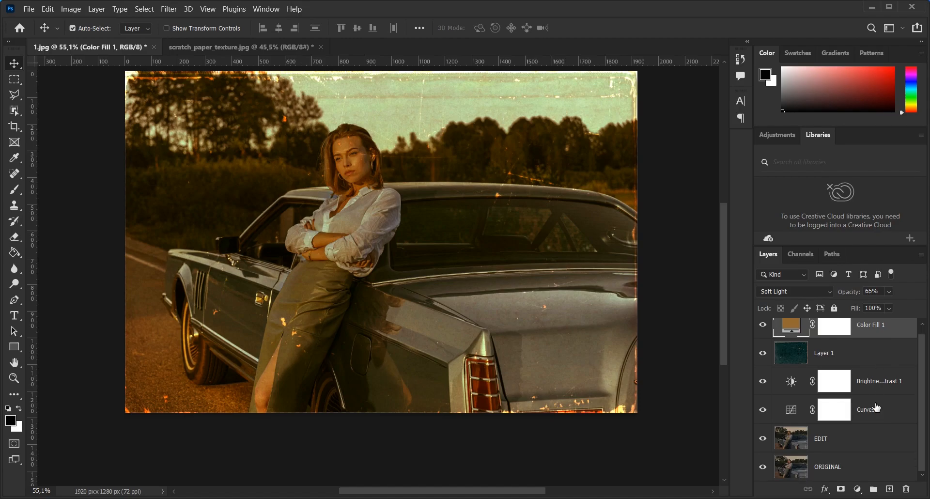
drag(868, 445, 893, 492)
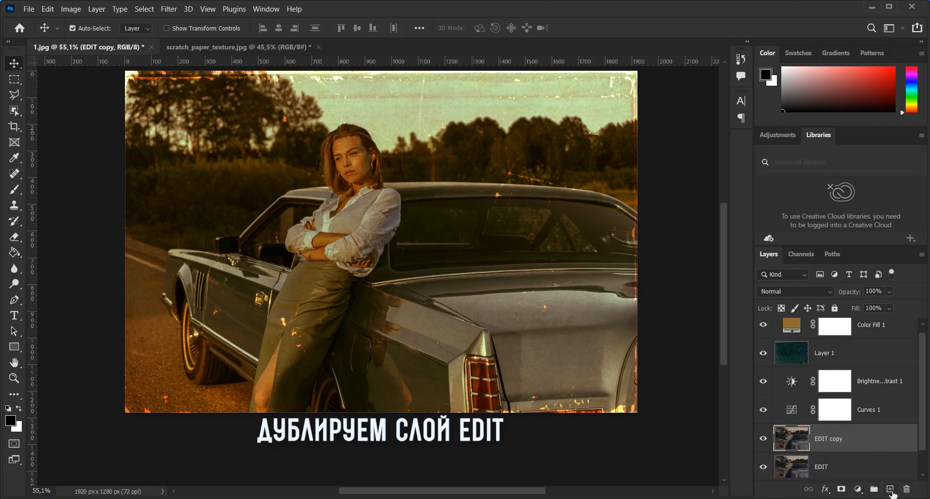
double_click(874, 444)
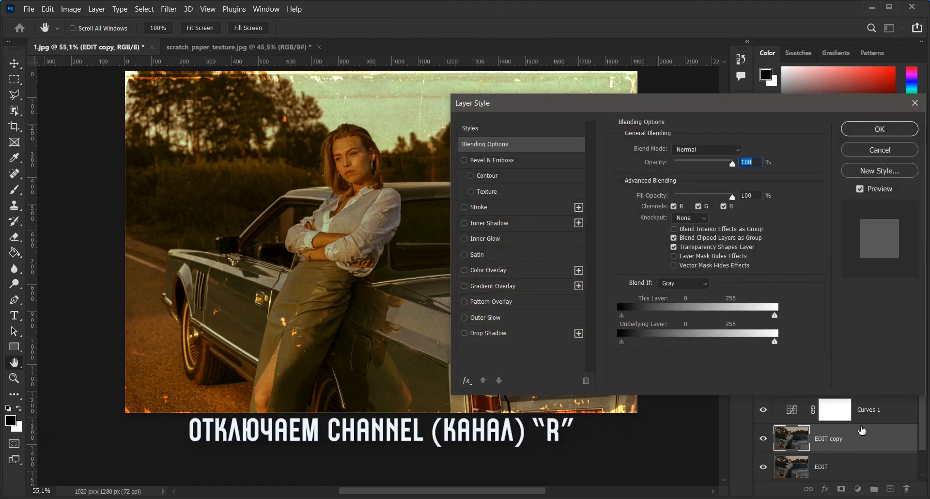
click(674, 206)
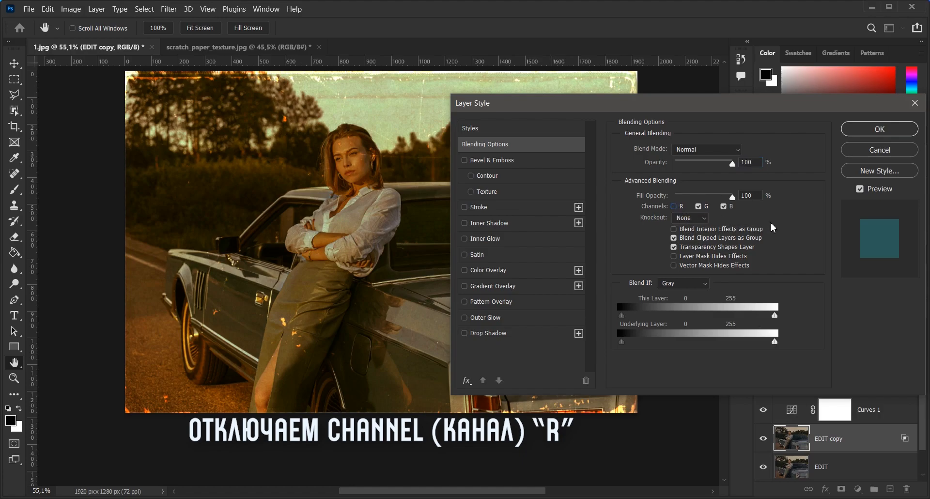
click(887, 134)
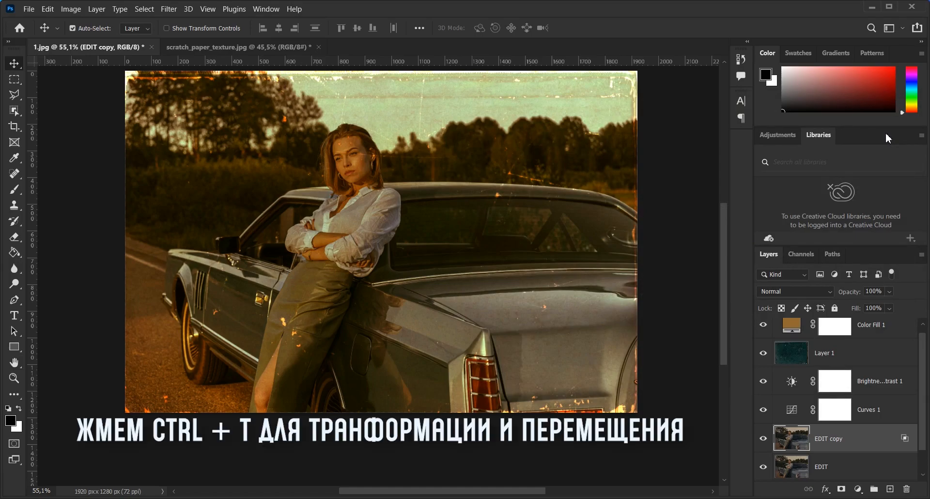
Step: Nudge the EDIT copy layer horizontally to the right to an X position of 965.45 px
key(ctrl+t)
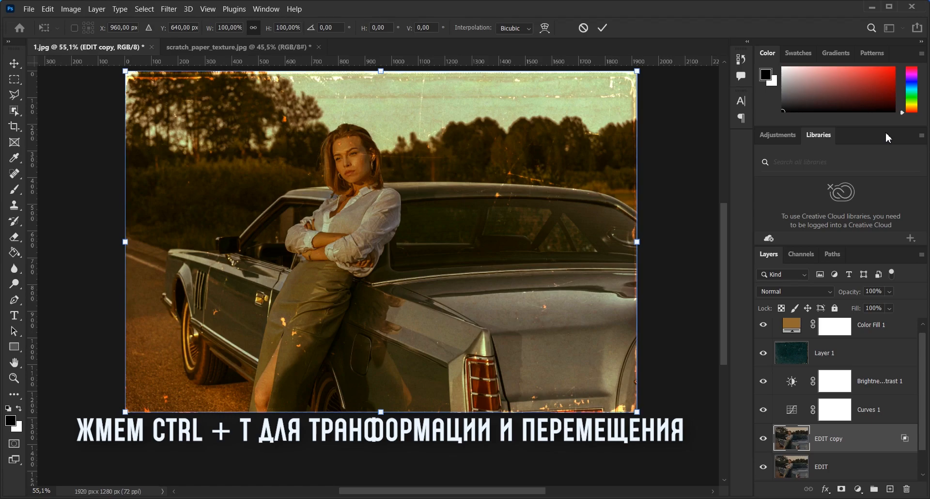
key(Right)
key(Right)
key(Right)
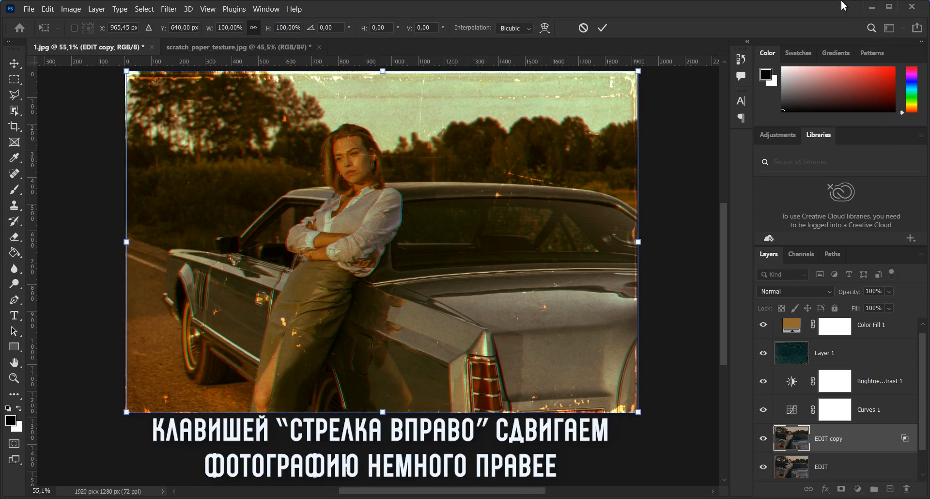
click(604, 29)
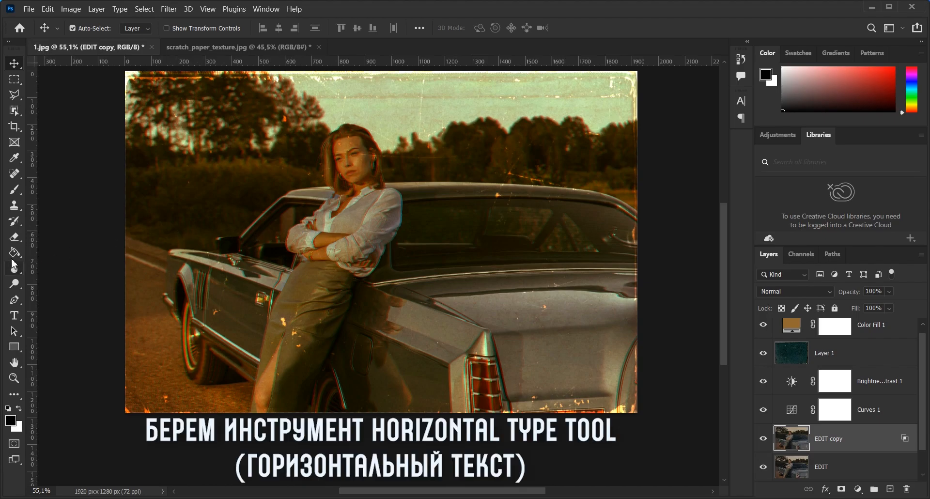
Step: Add the white horizontal text "19.07.1987" over the car's trunk in the VCR OSD Mono font, Regular, 84 pt
click(14, 315)
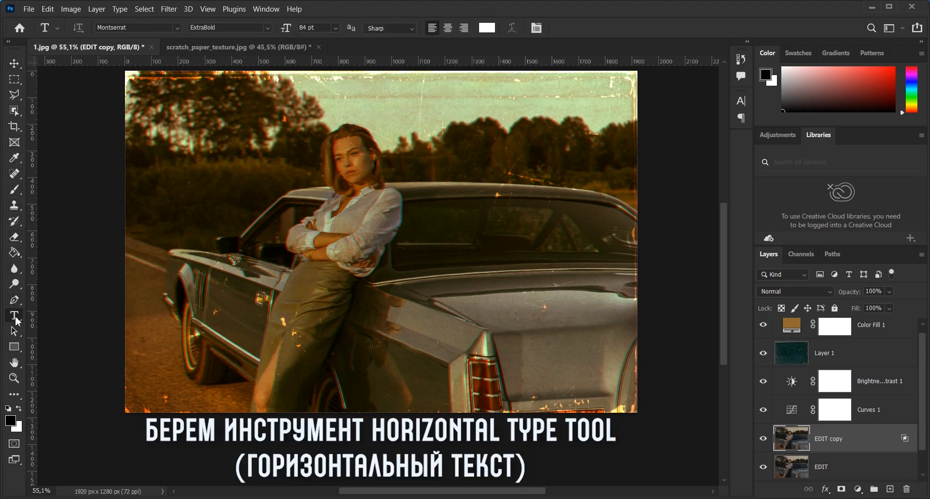
click(178, 28)
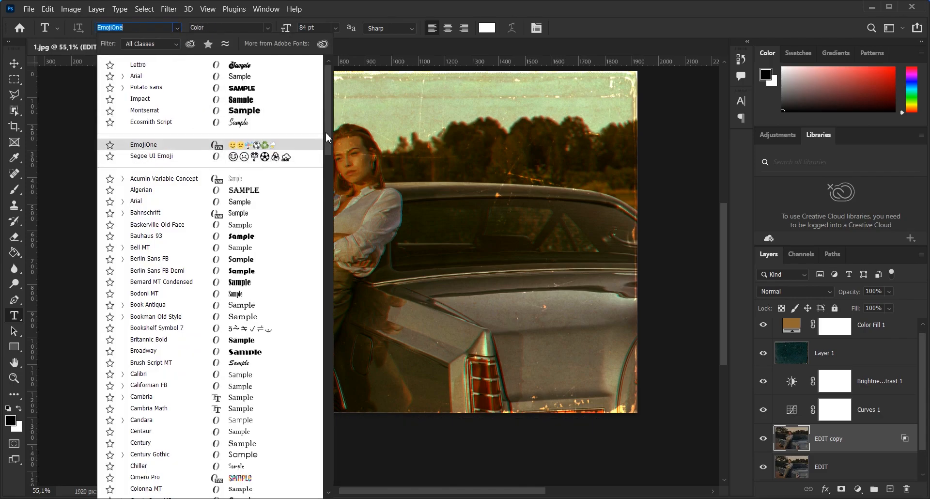
scroll(310, 209, down, 20)
scroll(305, 383, down, 6)
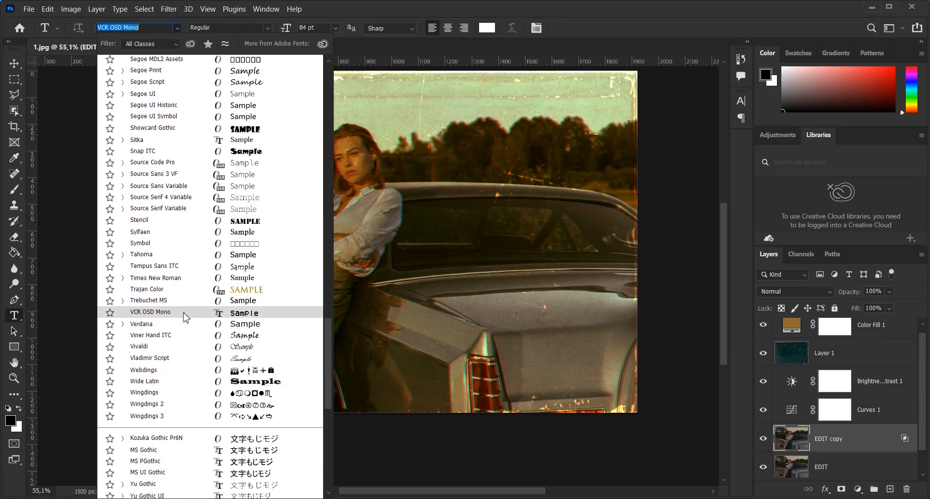
click(187, 313)
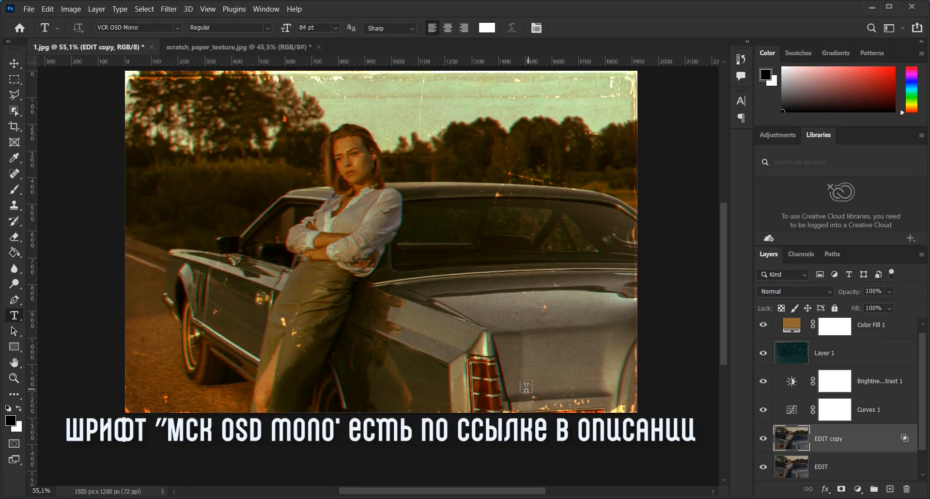
click(446, 322)
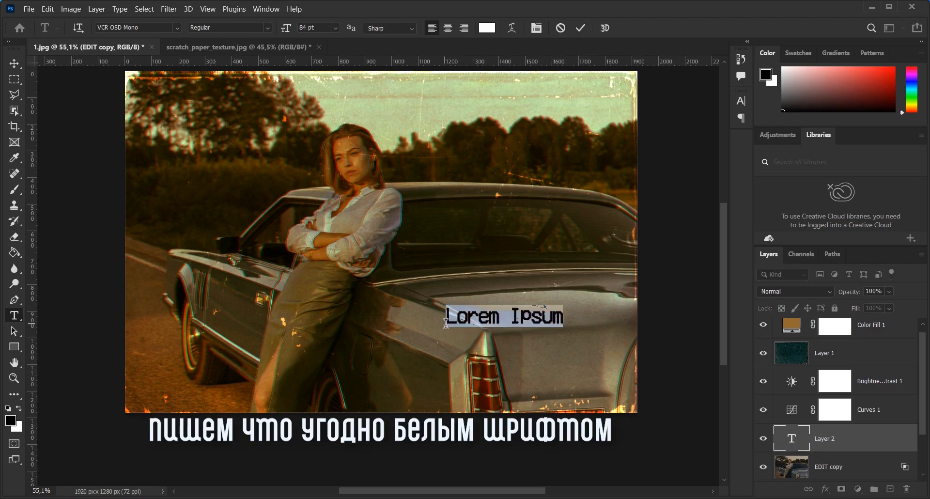
text(19.07.)
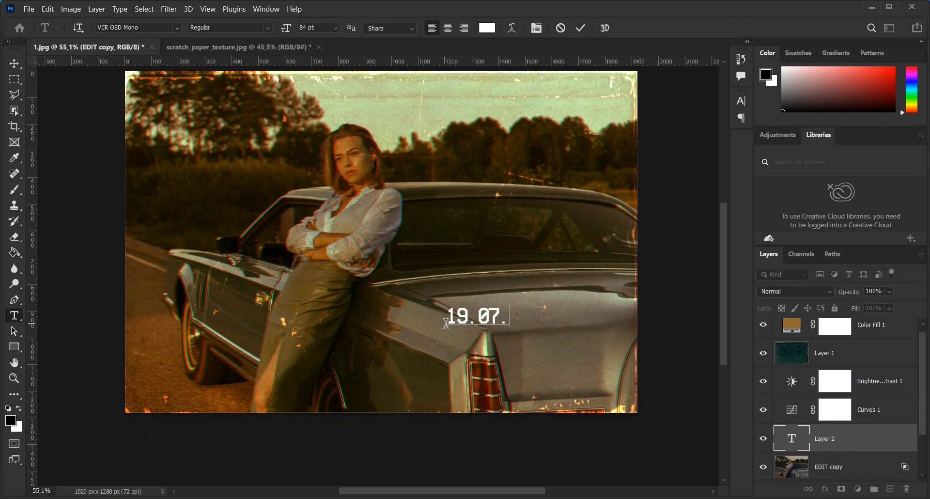
text(1987)
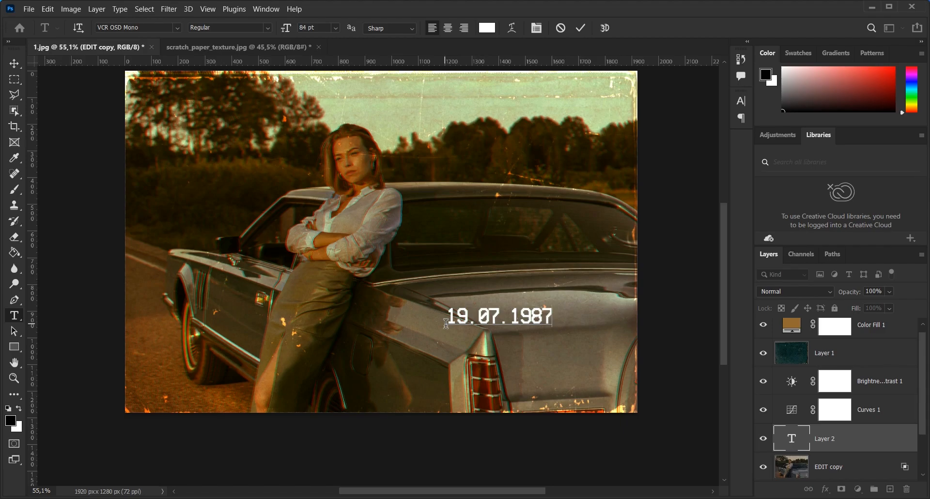
click(583, 29)
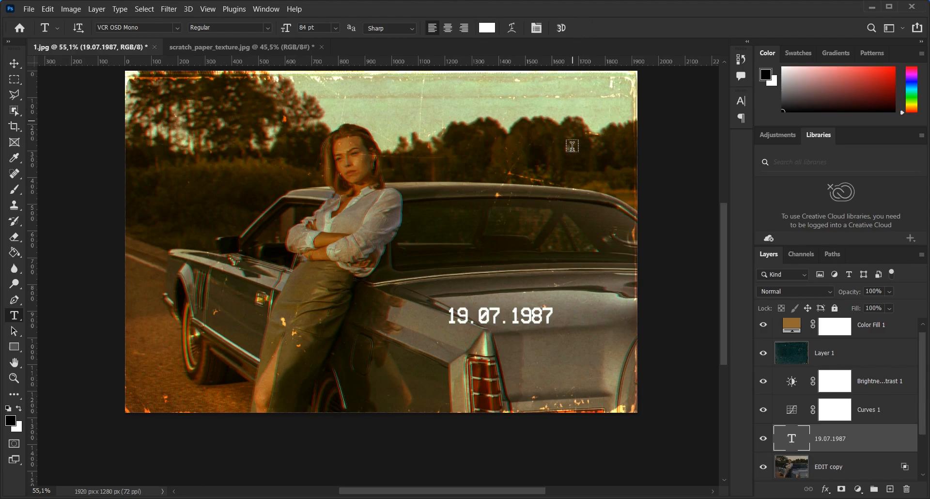
Step: Move the date text into the sky near the photo's upper-right corner
click(15, 64)
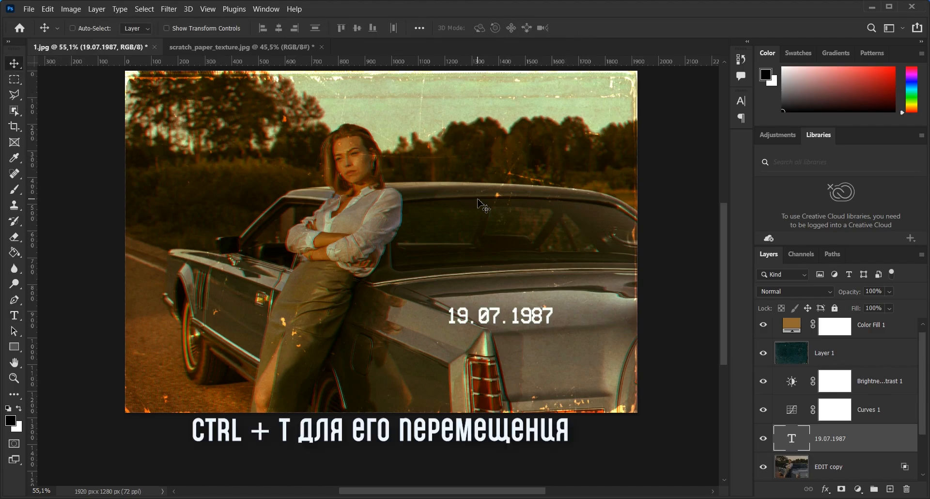
key(ctrl+t)
drag(535, 289, 595, 123)
drag(595, 198, 597, 109)
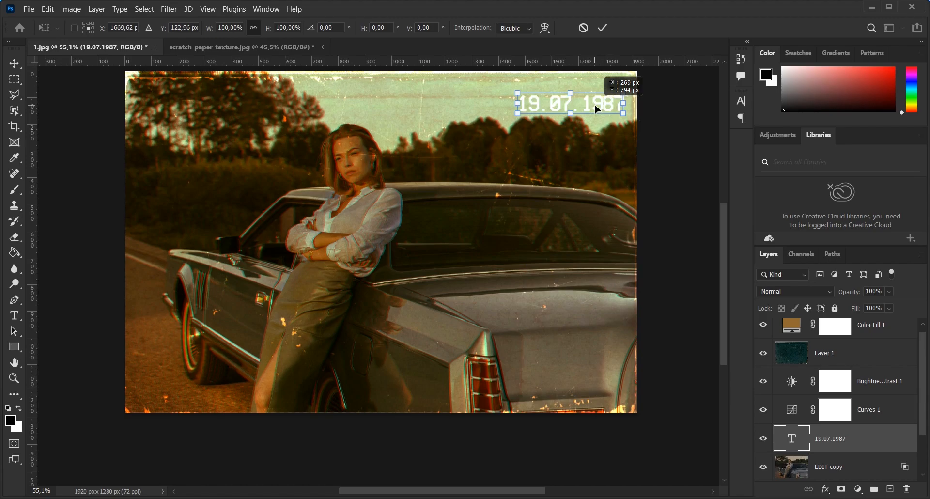
click(602, 28)
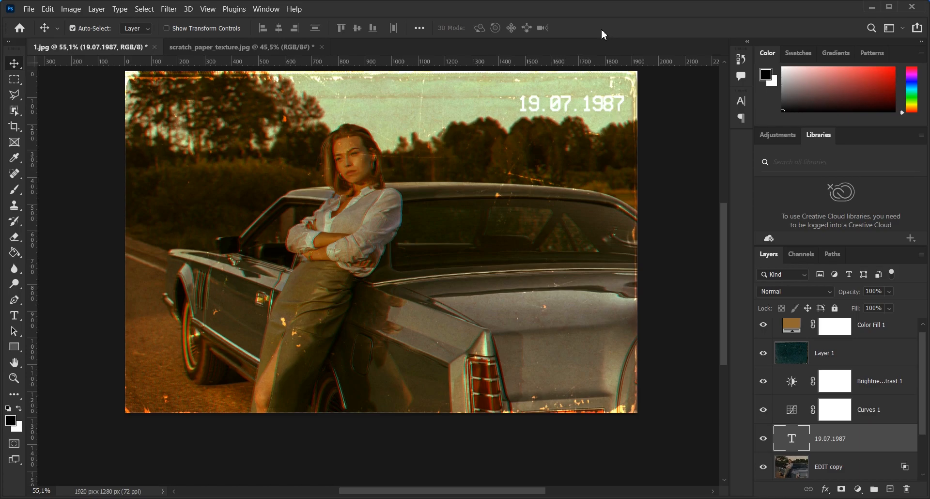
Step: Convert the 19.07.1987 text layer to a smart object and apply a Motion Blur with a 0° angle and 10 pixels distance
right_click(881, 439)
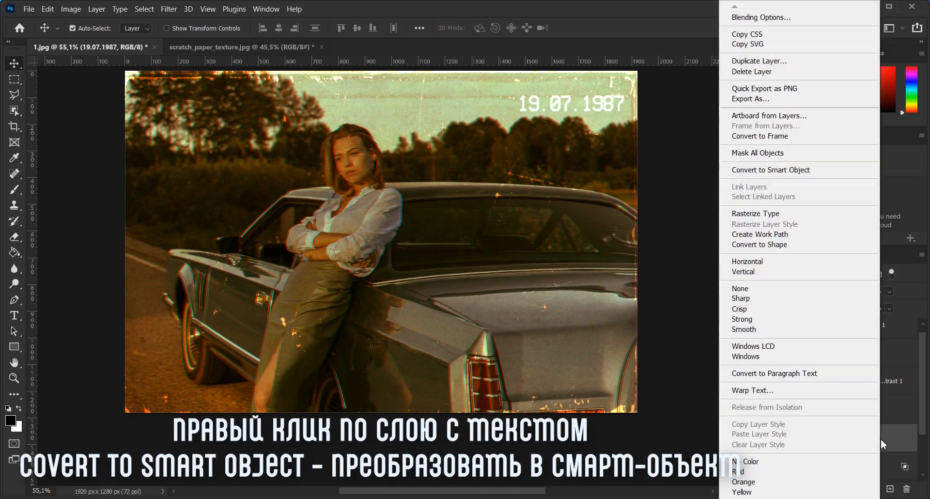
click(825, 170)
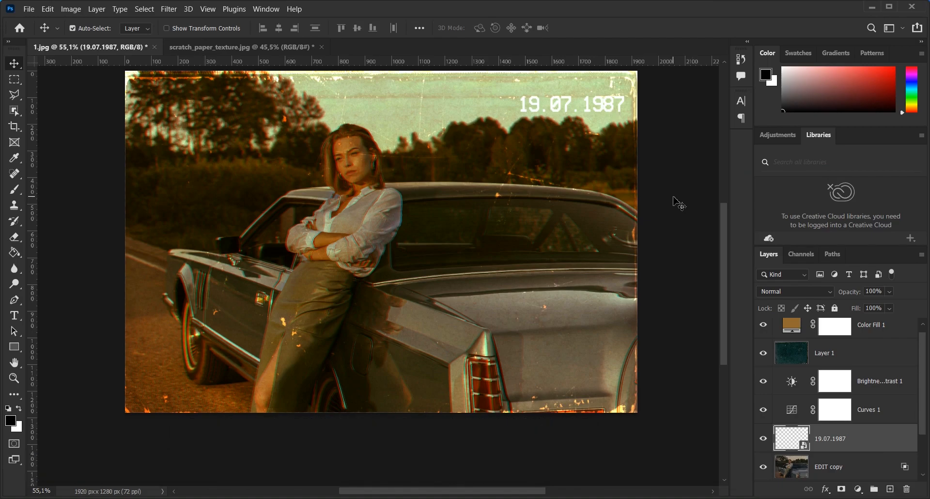
click(174, 10)
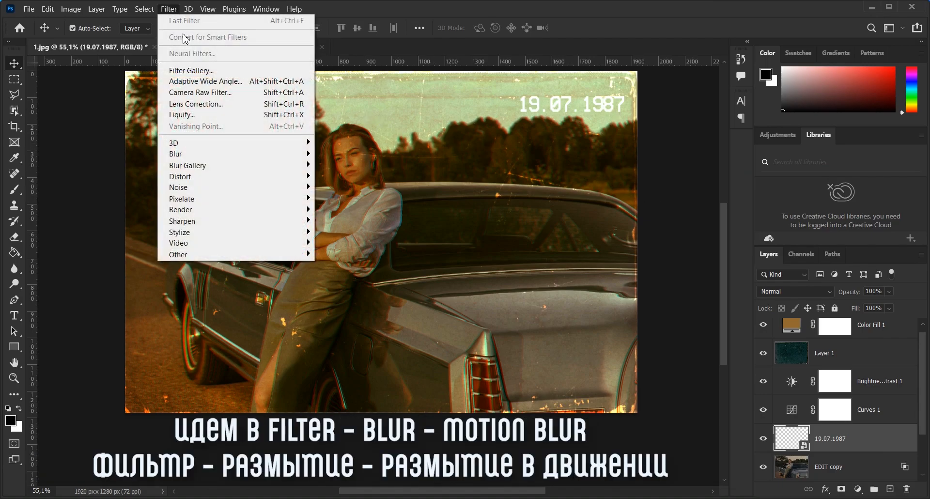
mouse_move(251, 159)
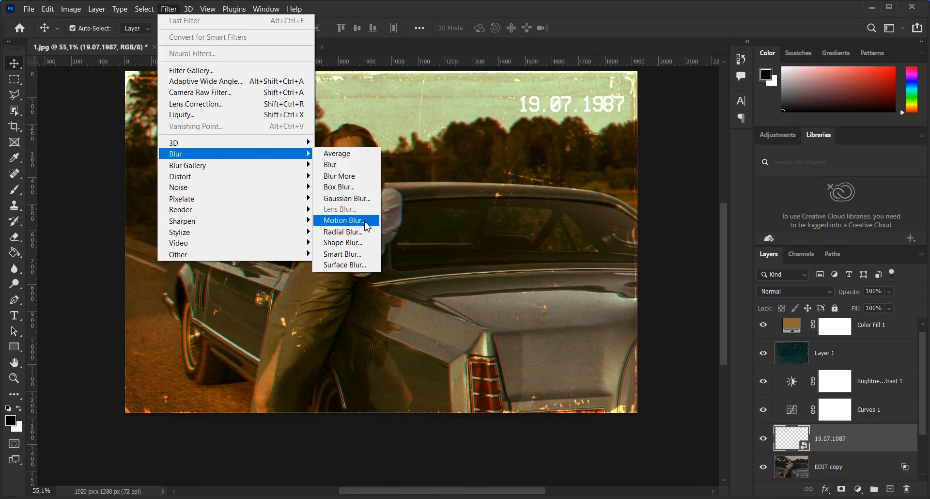
click(367, 221)
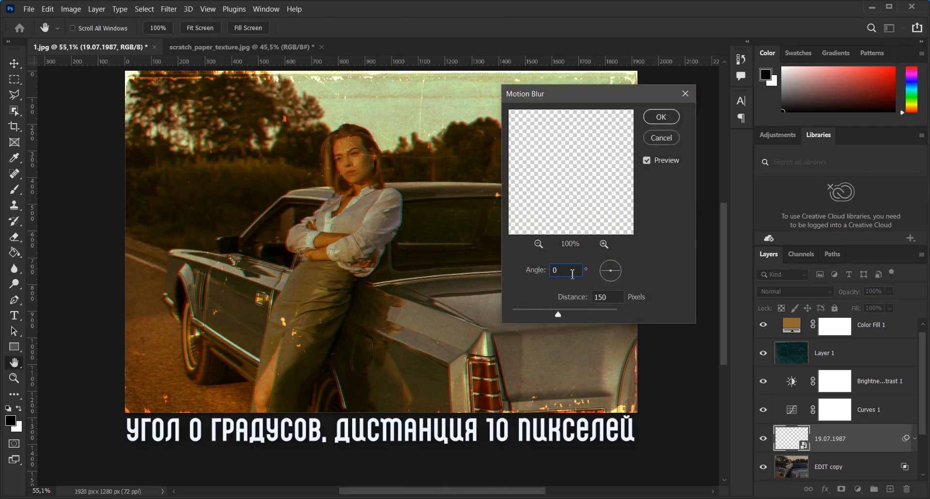
drag(588, 97, 588, 146)
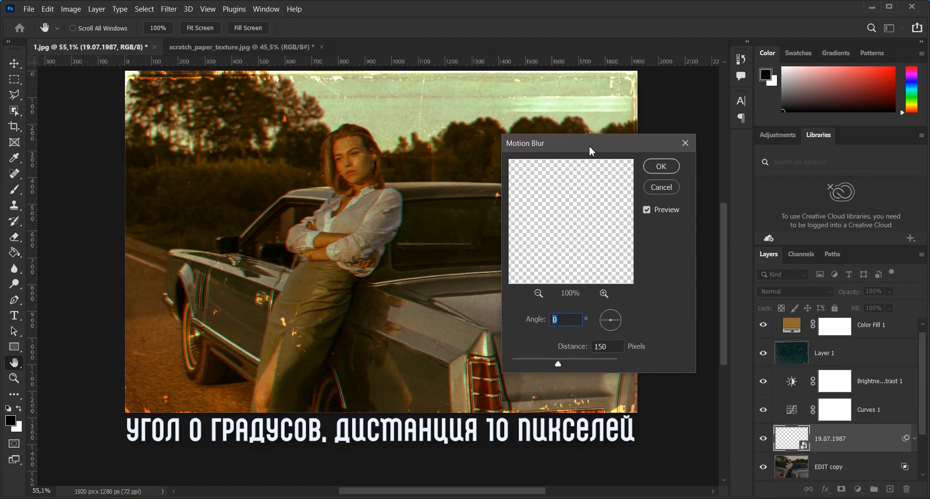
click(611, 346)
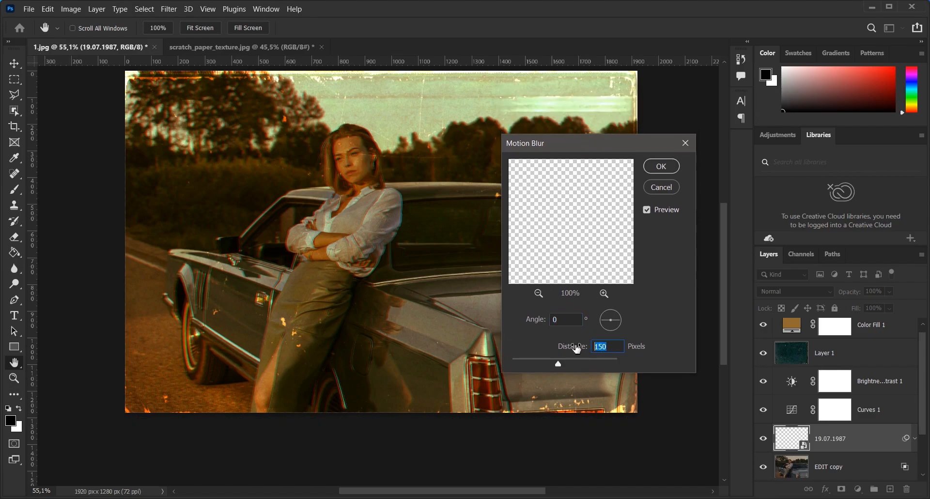
text(40)
click(560, 350)
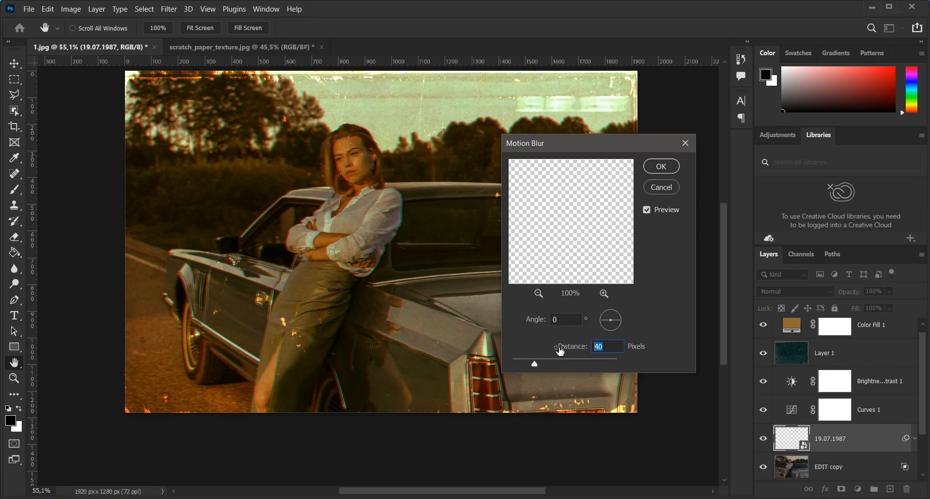
text(20)
click(580, 347)
text(10)
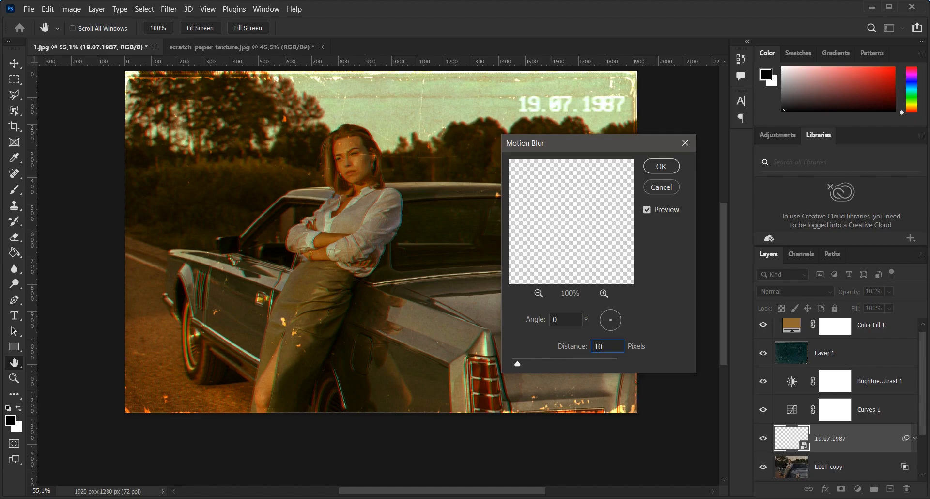
click(661, 167)
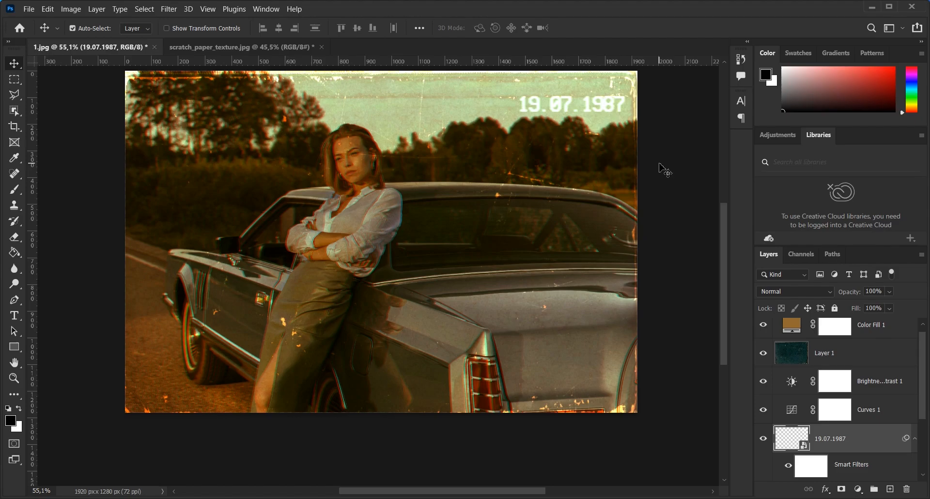
Step: Group all layers except ORIGINAL, from Color Fill 1 down to EDIT, including the date layer
scroll(843, 371, up, 1)
click(880, 332)
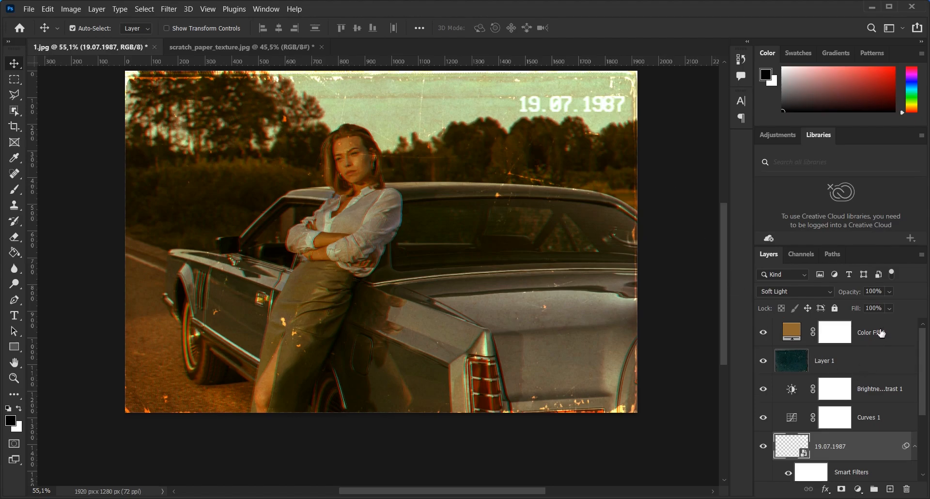
ctrl+click(875, 361)
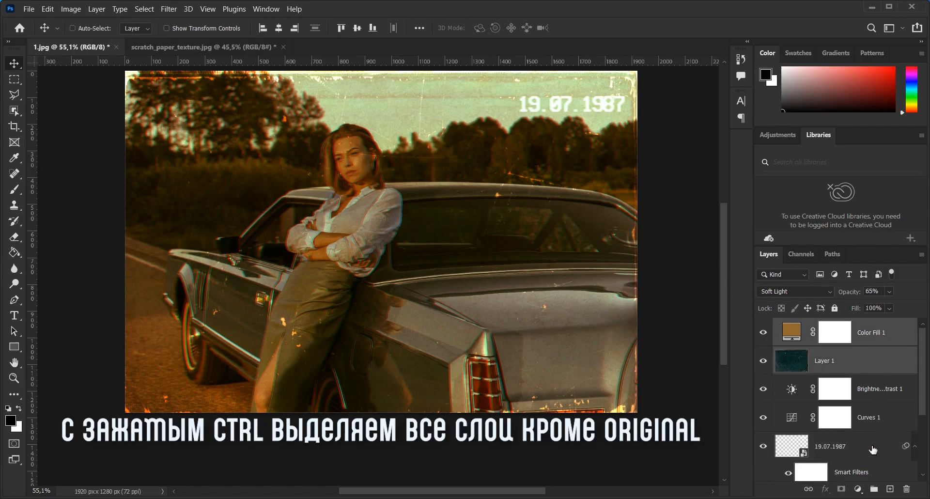
ctrl+click(874, 451)
ctrl+click(883, 420)
ctrl+click(886, 391)
scroll(885, 392, down, 3)
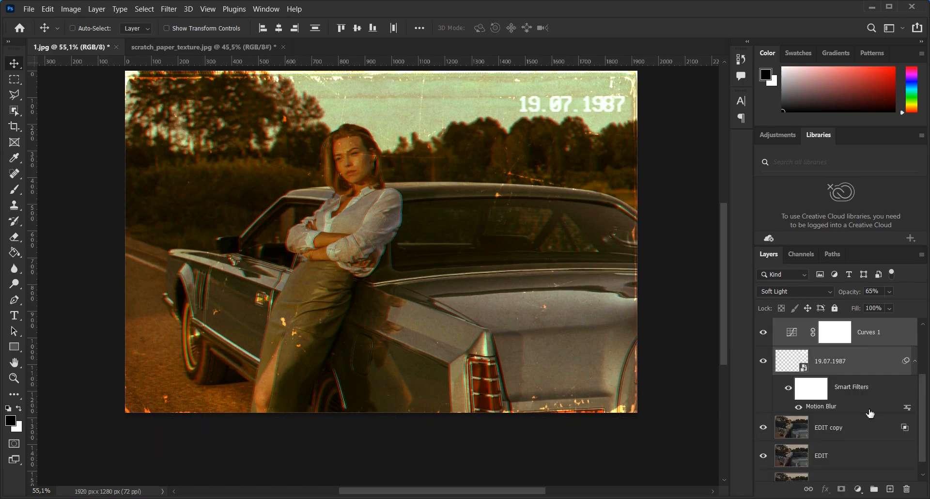
ctrl+click(865, 430)
ctrl+click(862, 460)
scroll(861, 458, down, 1)
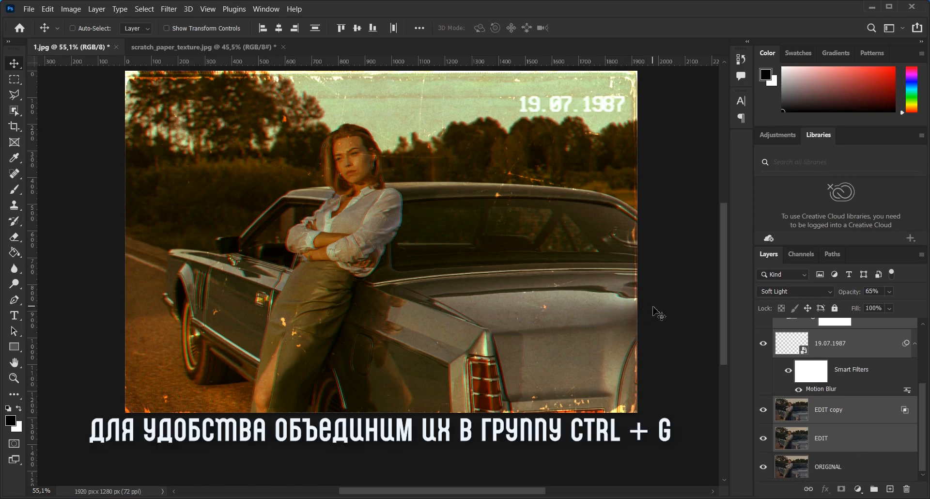
key(ctrl+g)
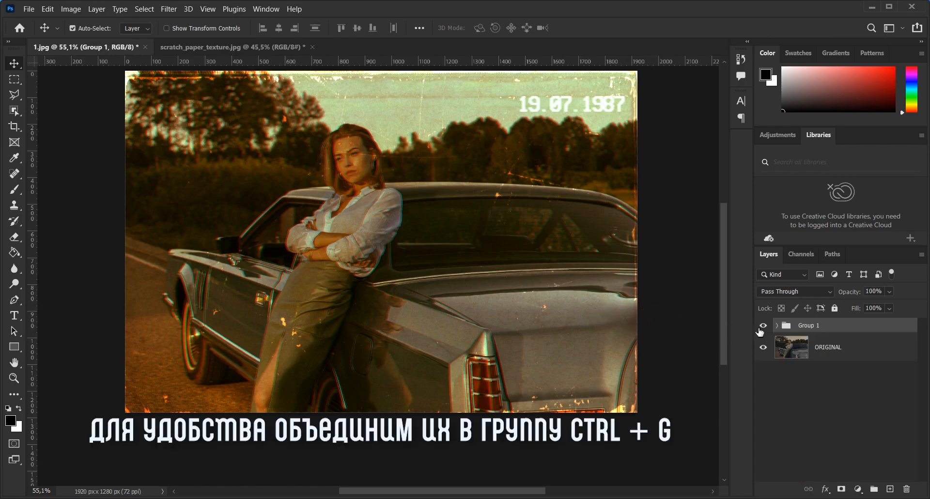
Step: Toggle the visibility of Group 1 to compare the vintage edit with the original photo
click(764, 326)
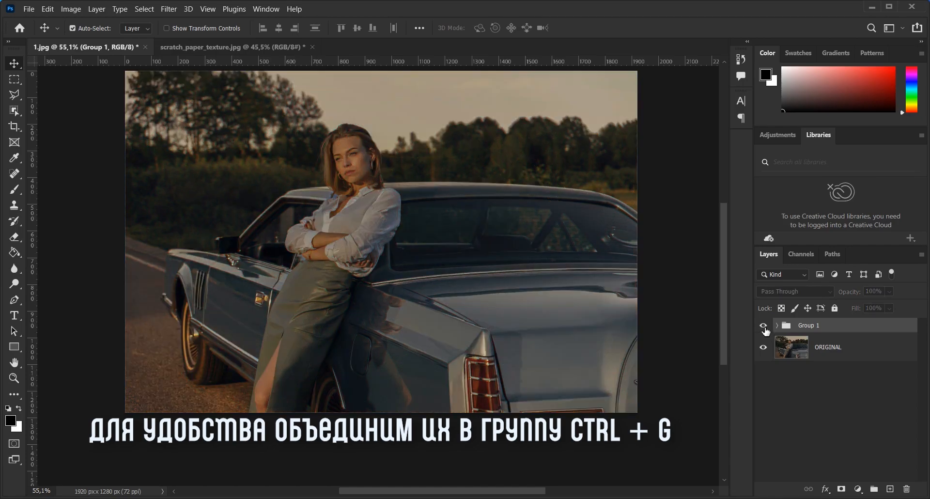
click(764, 327)
click(765, 327)
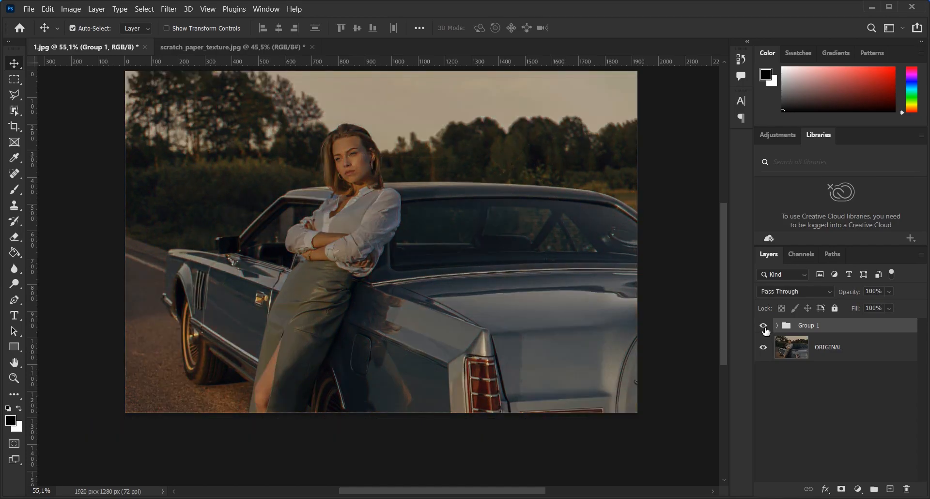